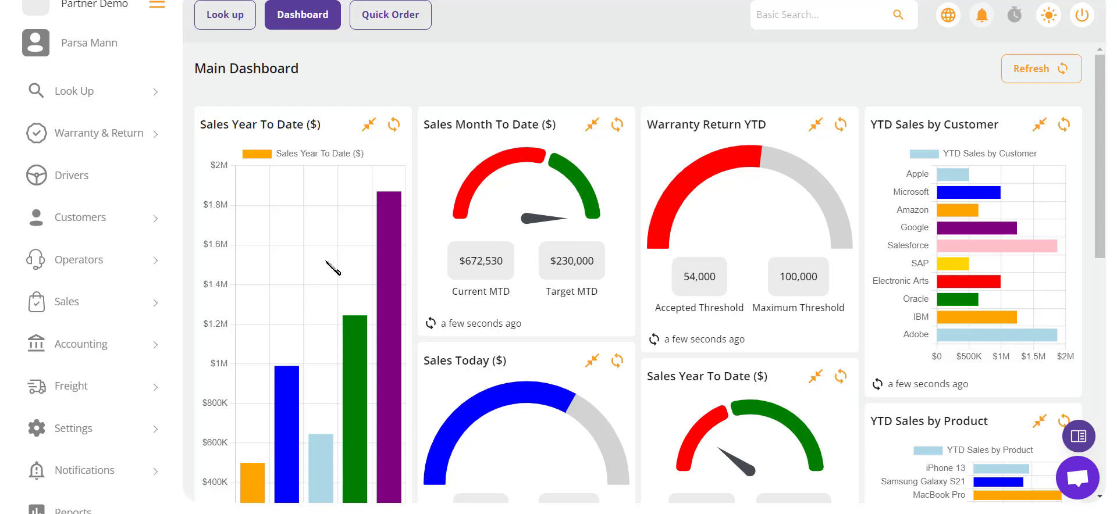
Step: Open the Sales Person overview page from the Sales section of the sidebar
{"action": "left_click", "coordinate": [139, 310]}
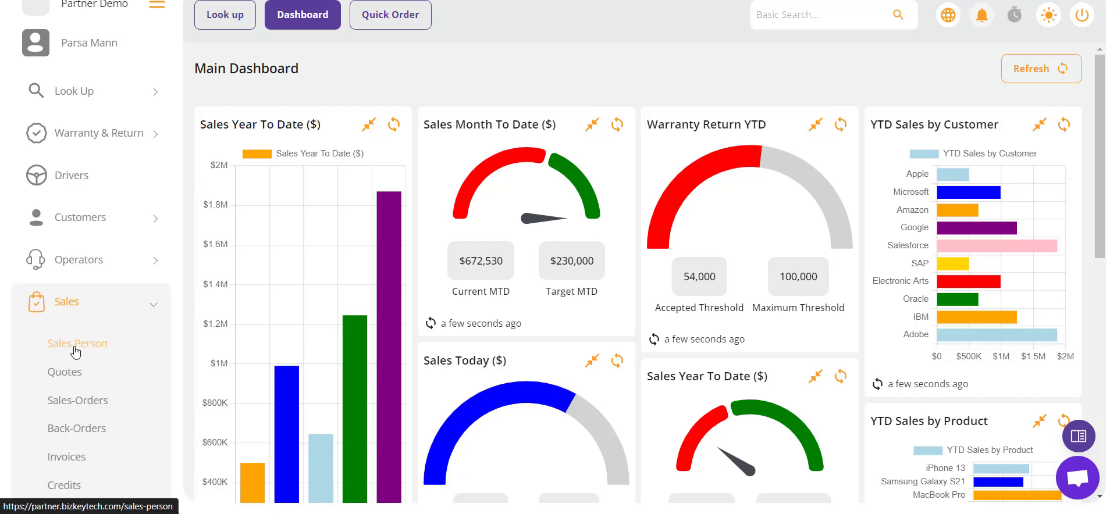
{"action": "left_click", "coordinate": [75, 344]}
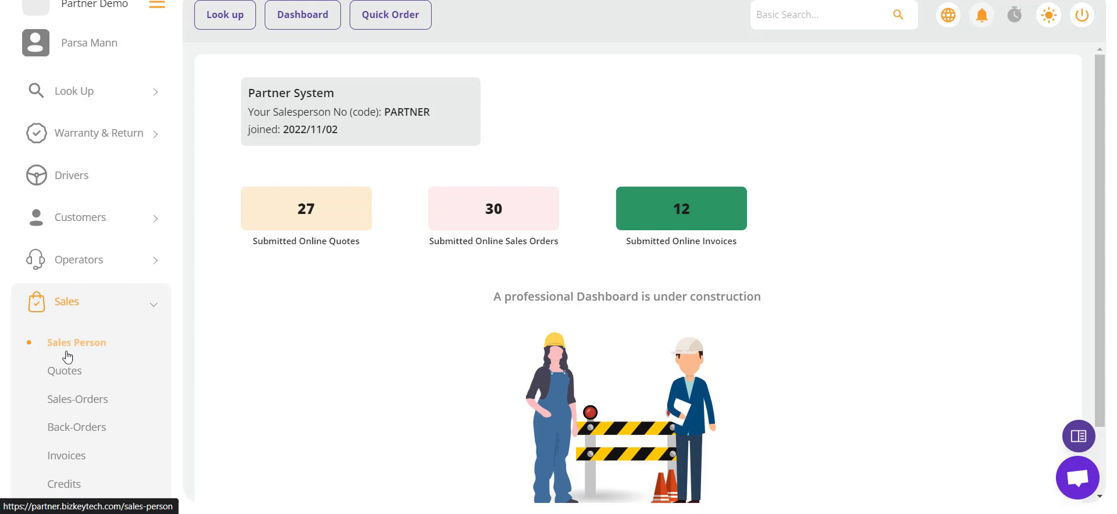
Step: Open the Quotes list and scroll through the orders table
{"action": "left_click", "coordinate": [75, 371]}
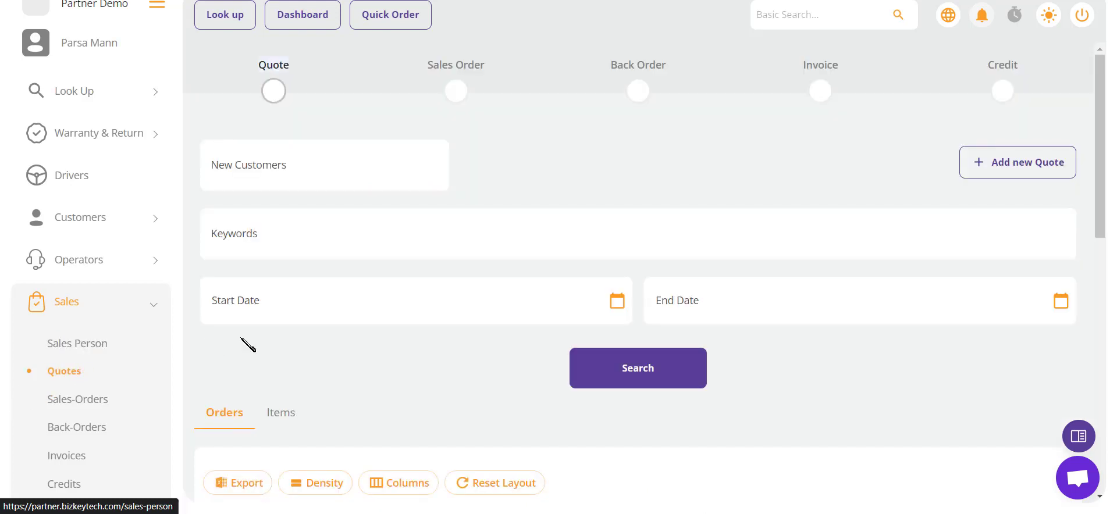
{"action": "scroll", "coordinate": [280, 346], "scroll_direction": "down", "scroll_amount": 2}
{"action": "scroll", "coordinate": [281, 347], "scroll_direction": "down", "scroll_amount": 1}
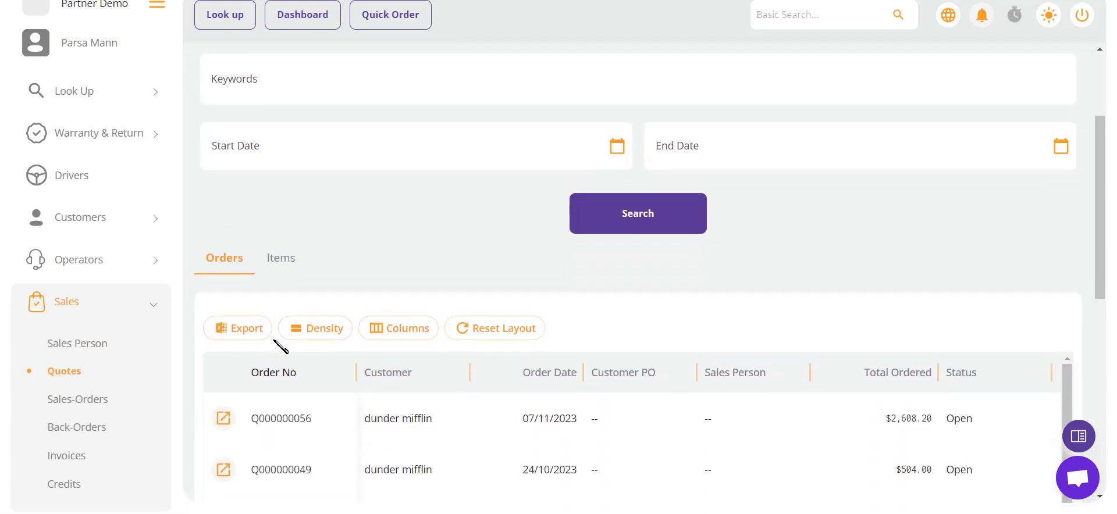
{"action": "scroll", "coordinate": [280, 347], "scroll_direction": "down", "scroll_amount": 1}
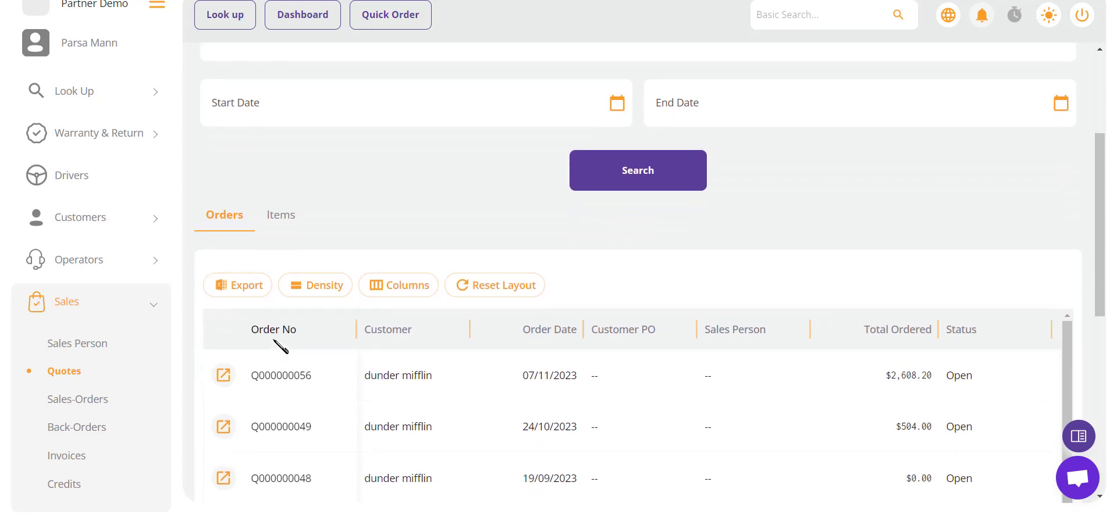
{"action": "scroll", "coordinate": [281, 347], "scroll_direction": "up", "scroll_amount": 1}
{"action": "scroll", "coordinate": [281, 347], "scroll_direction": "up", "scroll_amount": 1}
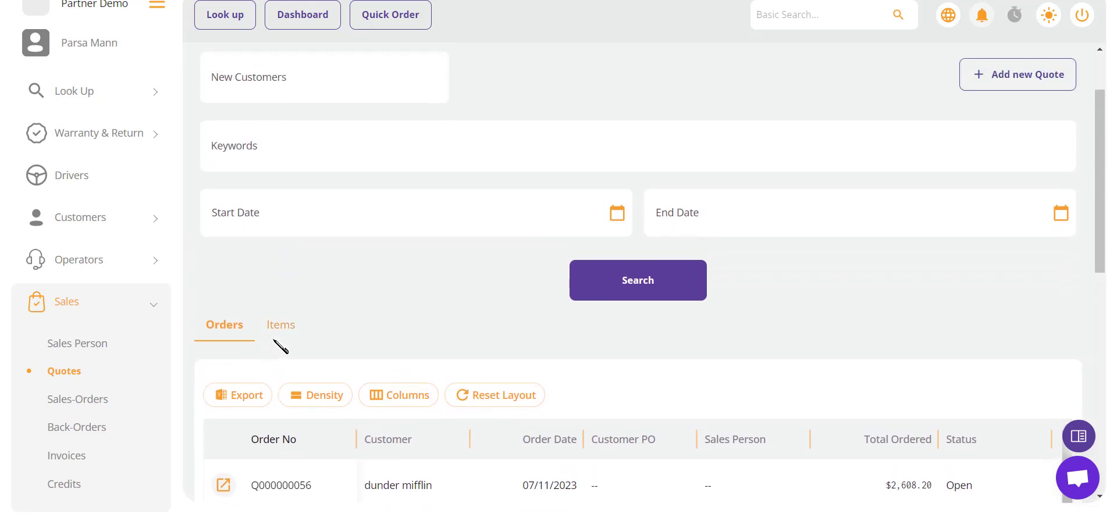
{"action": "scroll", "coordinate": [281, 346], "scroll_direction": "down", "scroll_amount": 3}
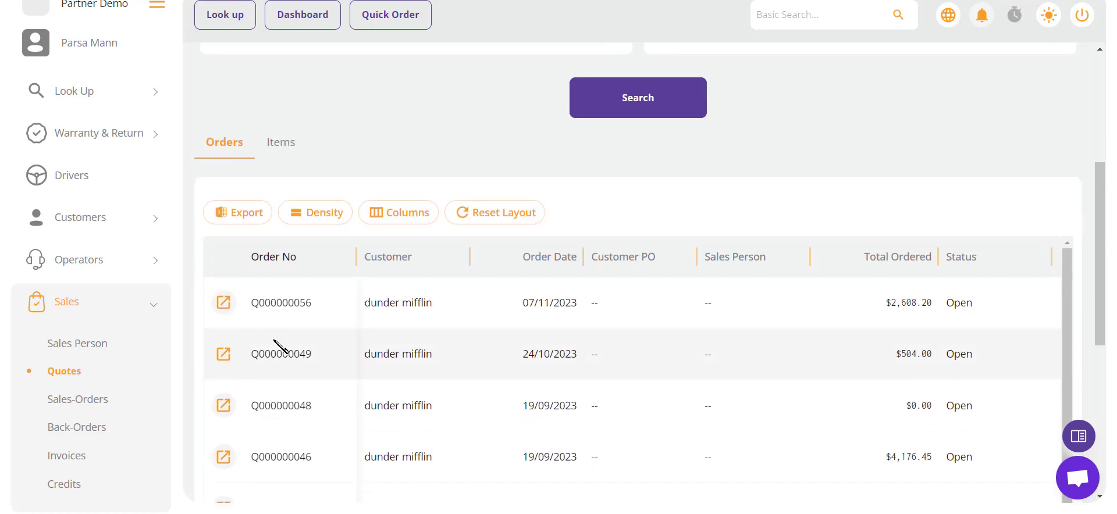
{"action": "scroll", "coordinate": [280, 347], "scroll_direction": "up", "scroll_amount": 3}
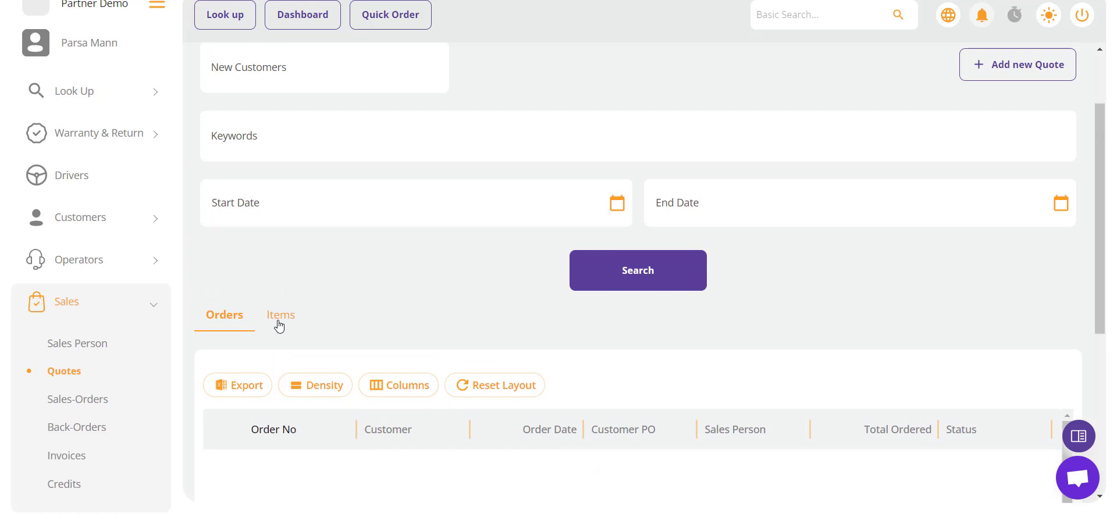
Step: View the quotes broken down by item line, then return to the per-order view
{"action": "left_click", "coordinate": [280, 327]}
{"action": "scroll", "coordinate": [424, 326], "scroll_direction": "down", "scroll_amount": 3}
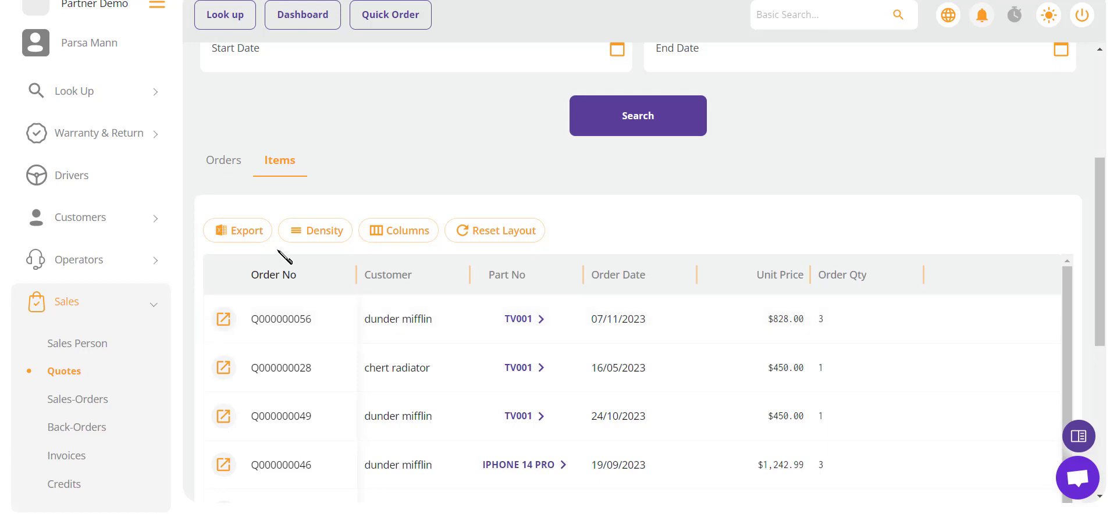
{"action": "left_click", "coordinate": [230, 168]}
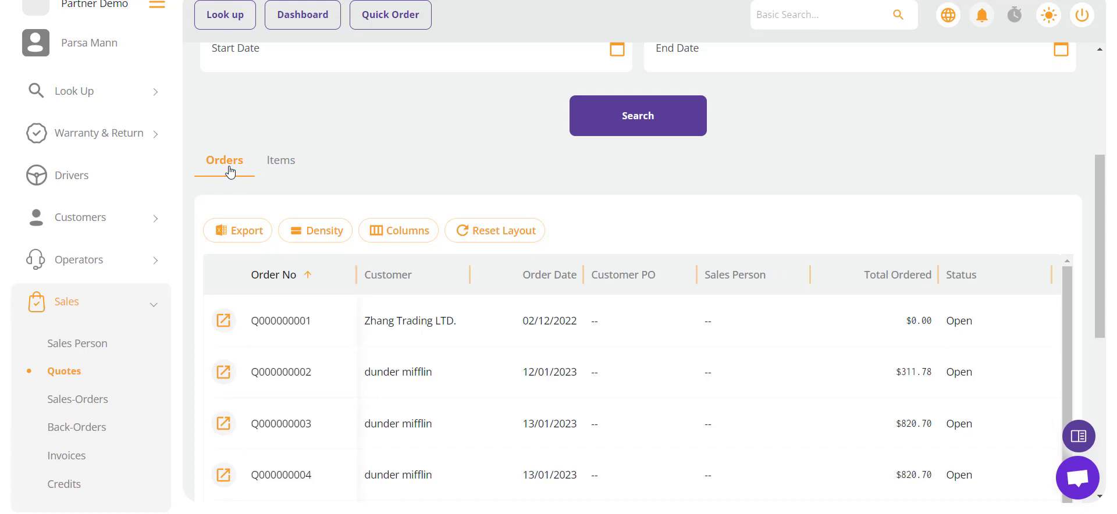
{"action": "scroll", "coordinate": [365, 196], "scroll_direction": "up", "scroll_amount": 5}
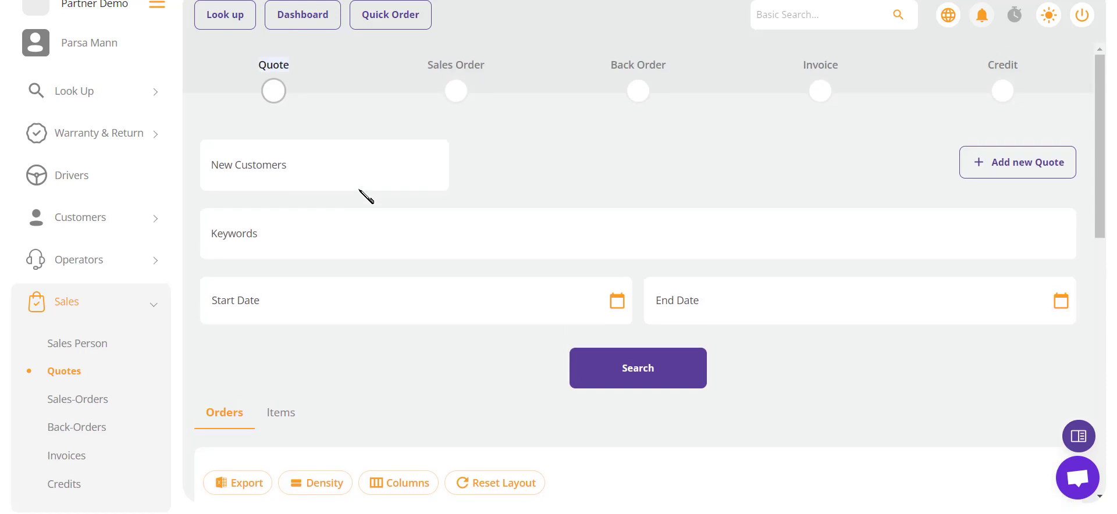
Step: Filter quotes by the Sales Smart and Work Safe BC customers and search
{"action": "left_click", "coordinate": [282, 163]}
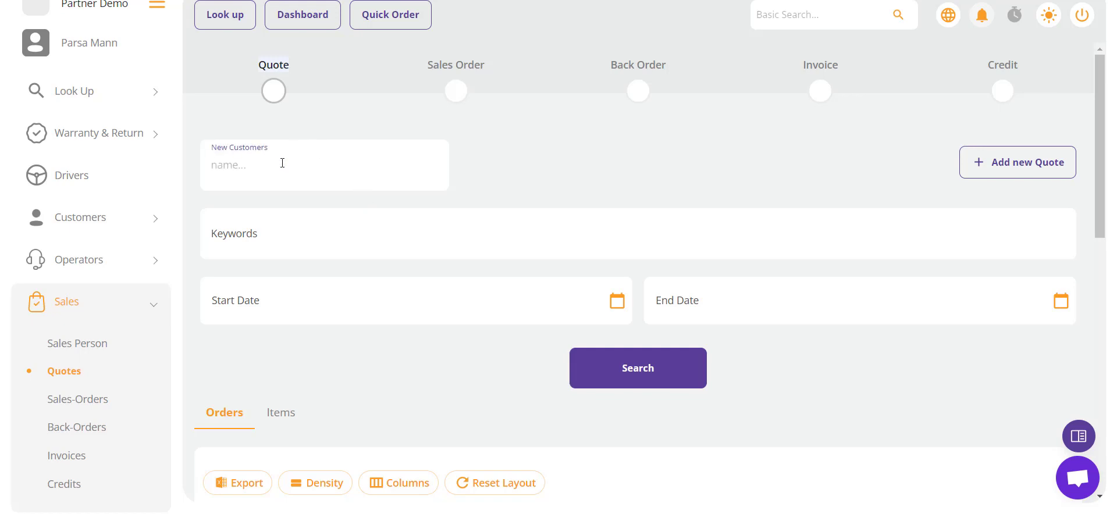
{"action": "type", "text": "sales"}
{"action": "left_click", "coordinate": [315, 238]}
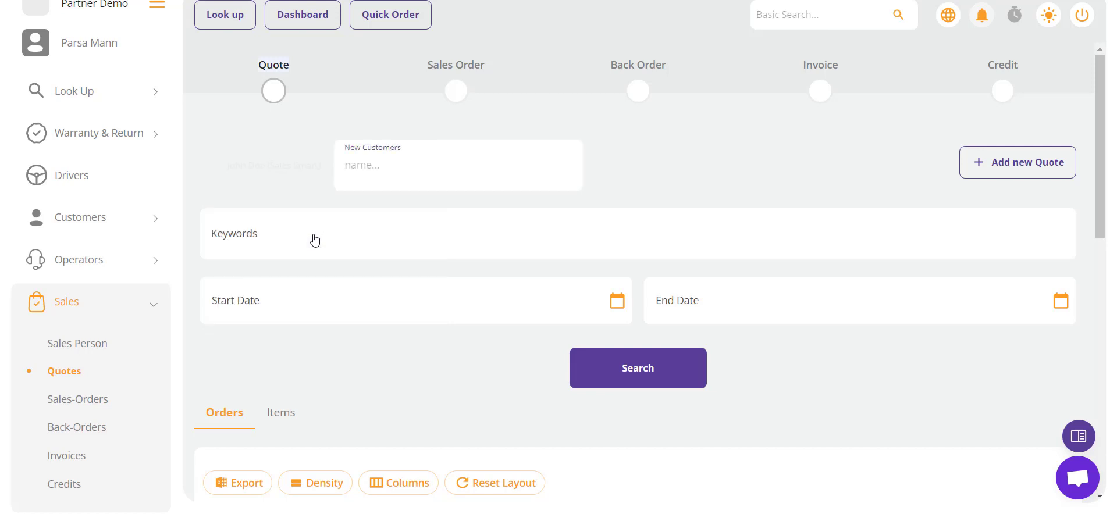
{"action": "type", "text": "wo"}
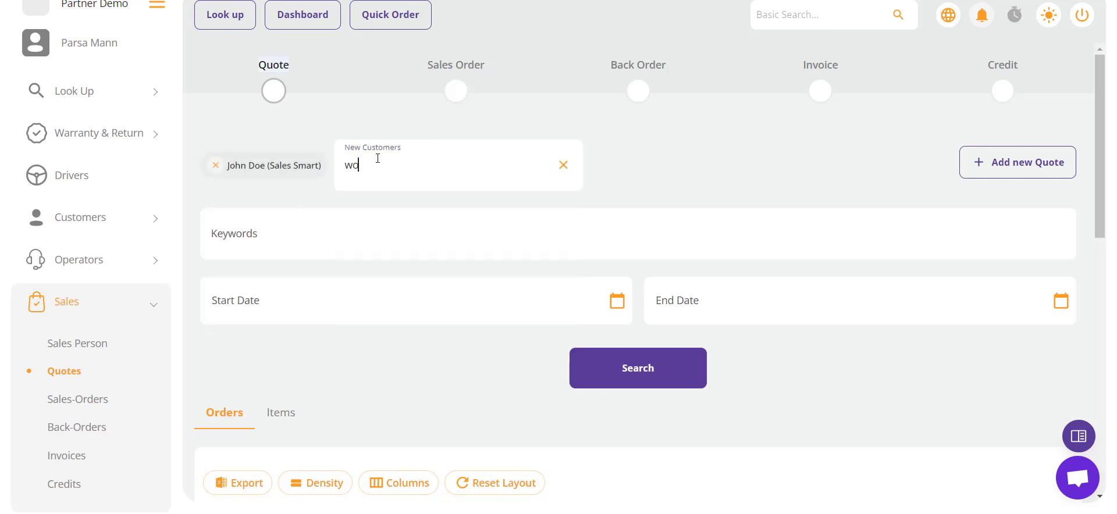
{"action": "type", "text": "rk"}
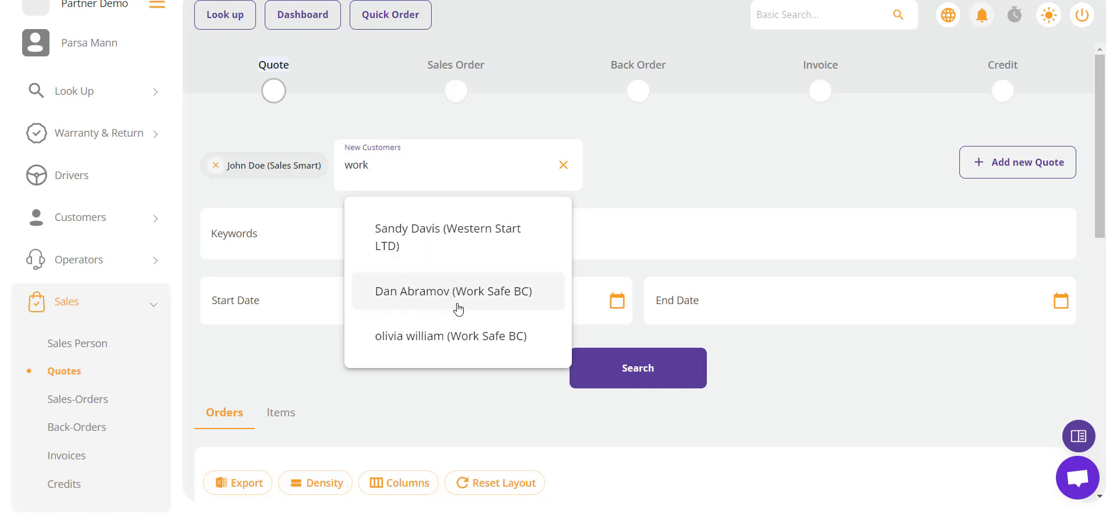
{"action": "left_click", "coordinate": [458, 291]}
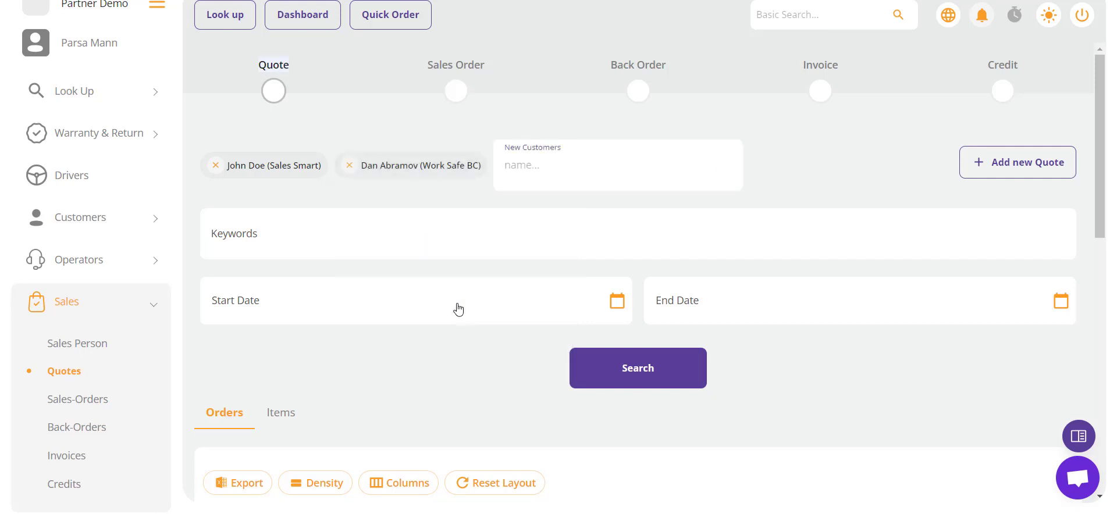
{"action": "left_click", "coordinate": [637, 372]}
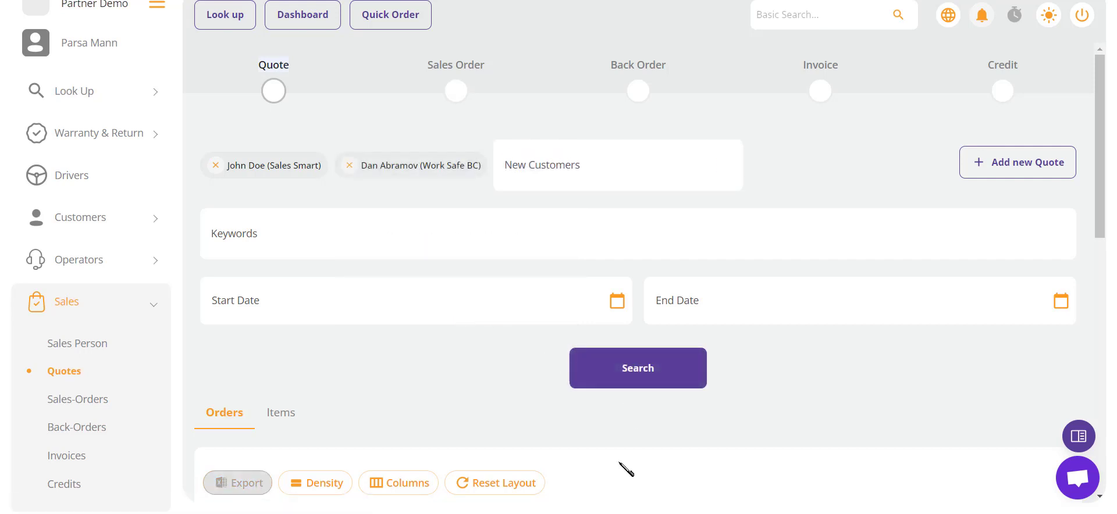
Step: Review the filtered results, then reload the unfiltered Quotes page
{"action": "scroll", "coordinate": [627, 469], "scroll_direction": "down", "scroll_amount": 4}
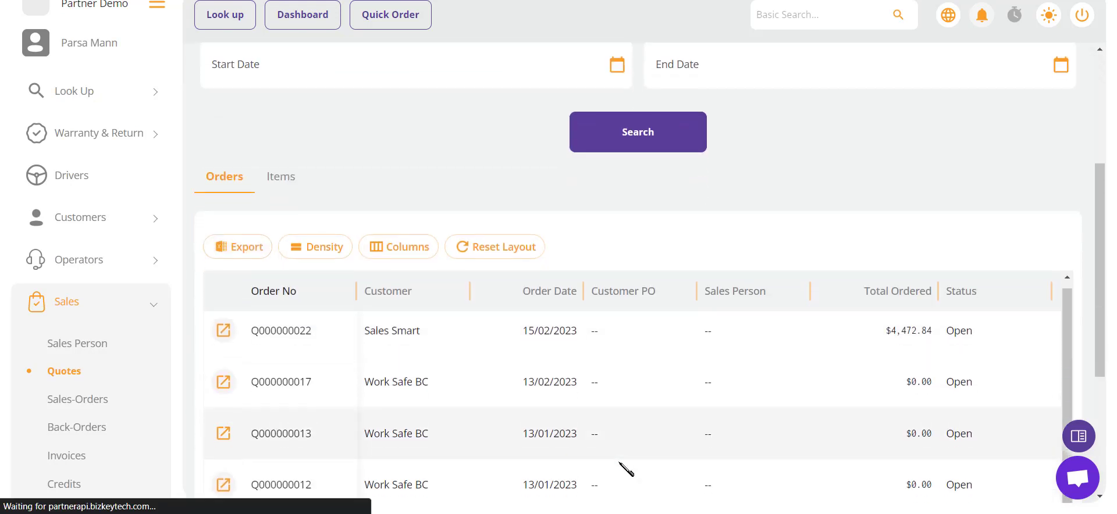
{"action": "scroll", "coordinate": [626, 469], "scroll_direction": "down", "scroll_amount": 1}
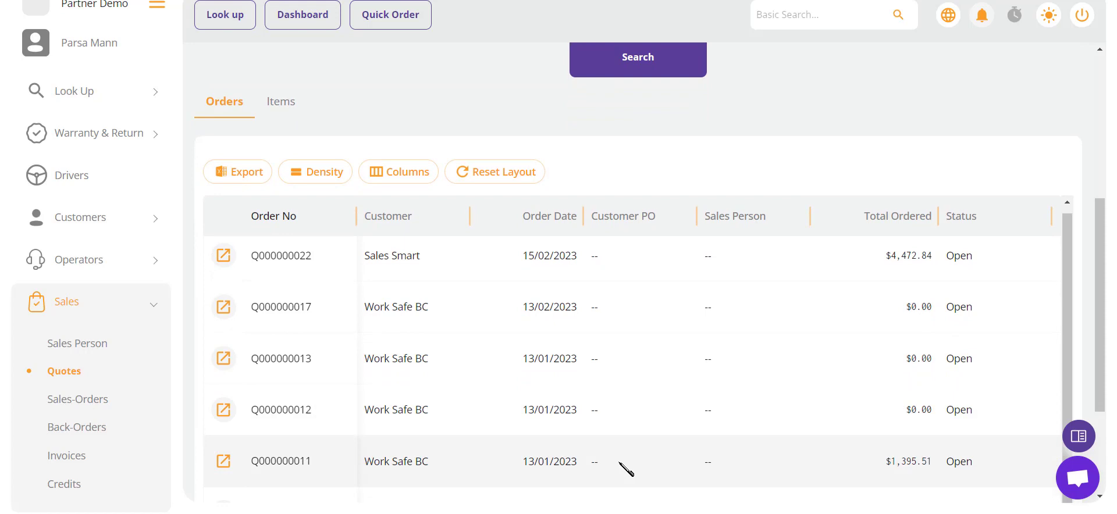
{"action": "left_click", "coordinate": [68, 372]}
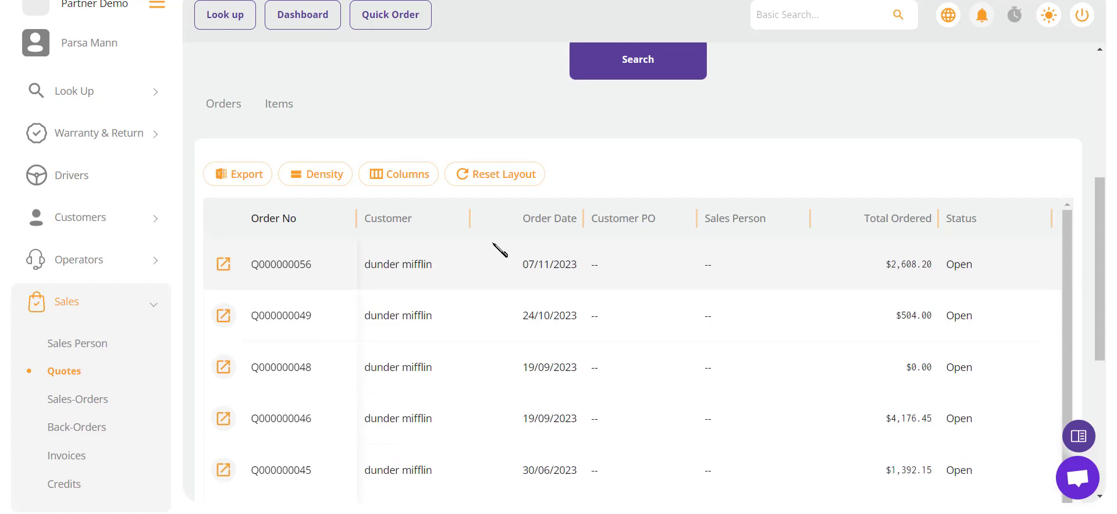
Step: Search the quotes by keyword Q000000001
{"action": "scroll", "coordinate": [500, 250], "scroll_direction": "up", "scroll_amount": 3}
{"action": "scroll", "coordinate": [498, 248], "scroll_direction": "up", "scroll_amount": 1}
{"action": "left_click", "coordinate": [315, 237]}
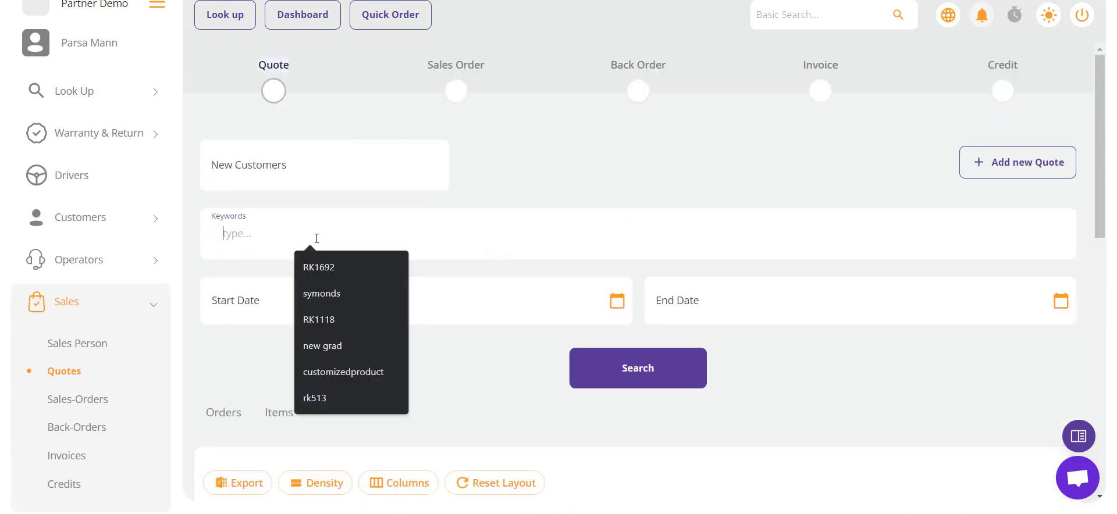
{"action": "type", "text": "Q000000001"}
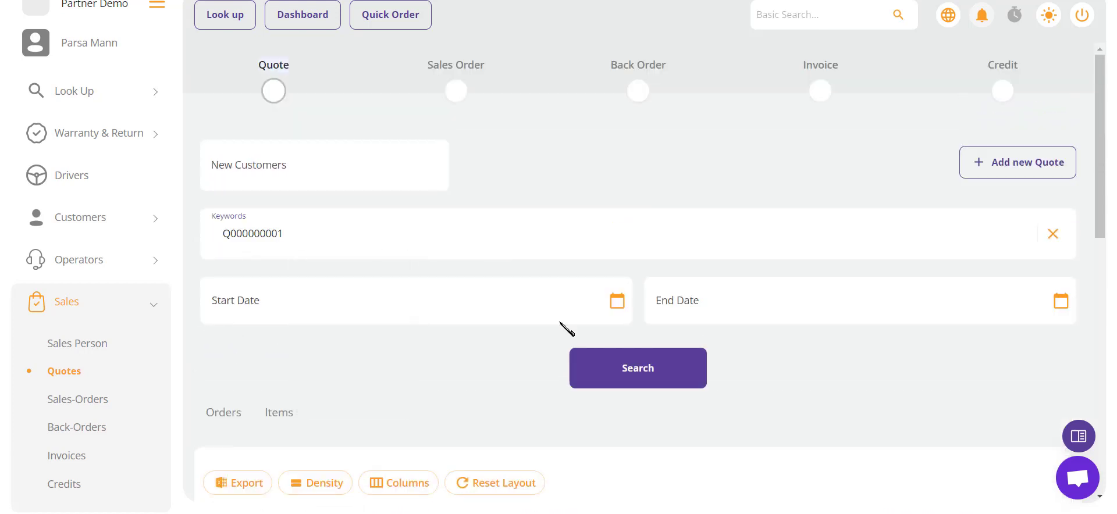
{"action": "left_click", "coordinate": [649, 383]}
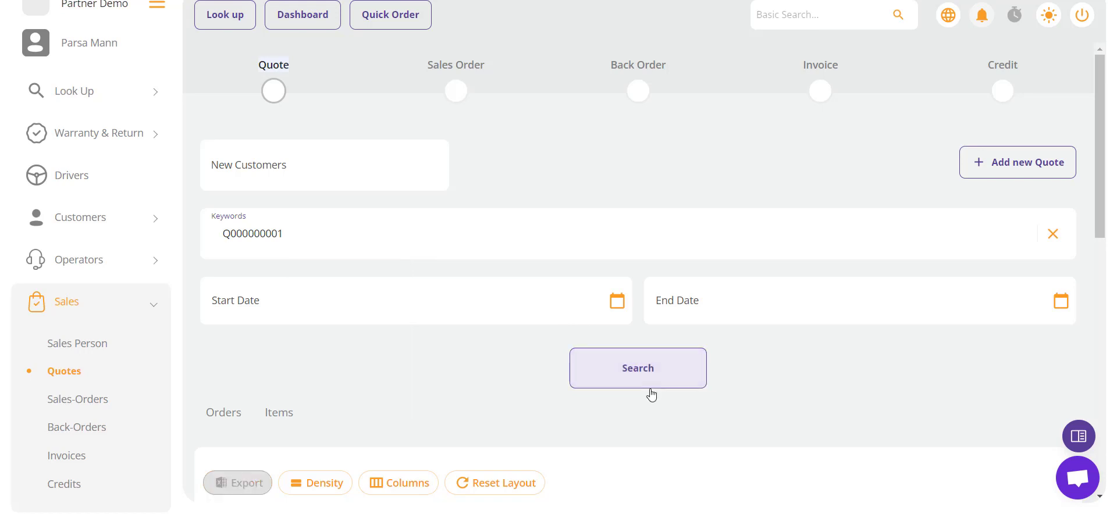
{"action": "scroll", "coordinate": [650, 391], "scroll_direction": "down", "scroll_amount": 3}
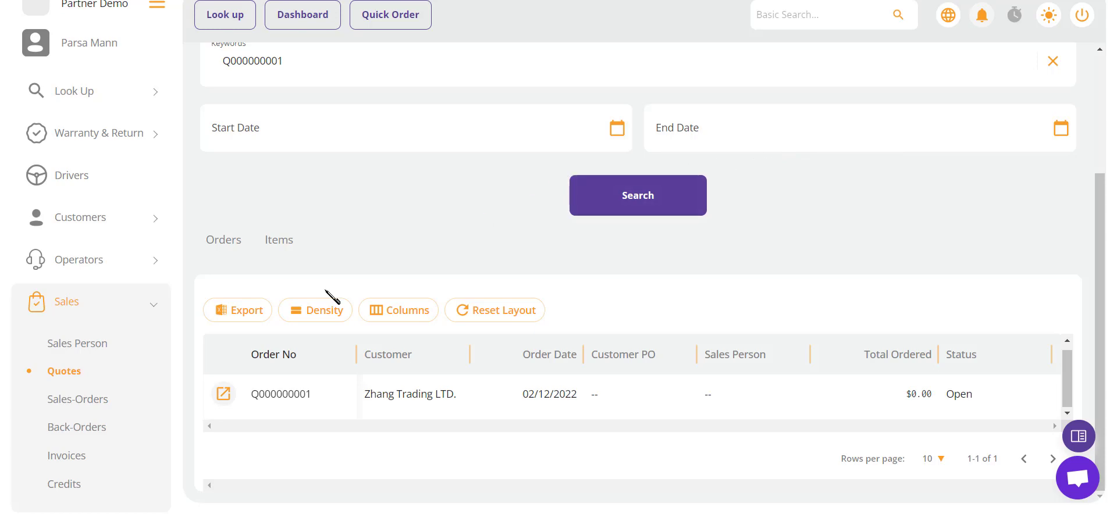
Step: Export the Q000000001 result to CSV, open it to check, then close it
{"action": "left_click", "coordinate": [232, 321]}
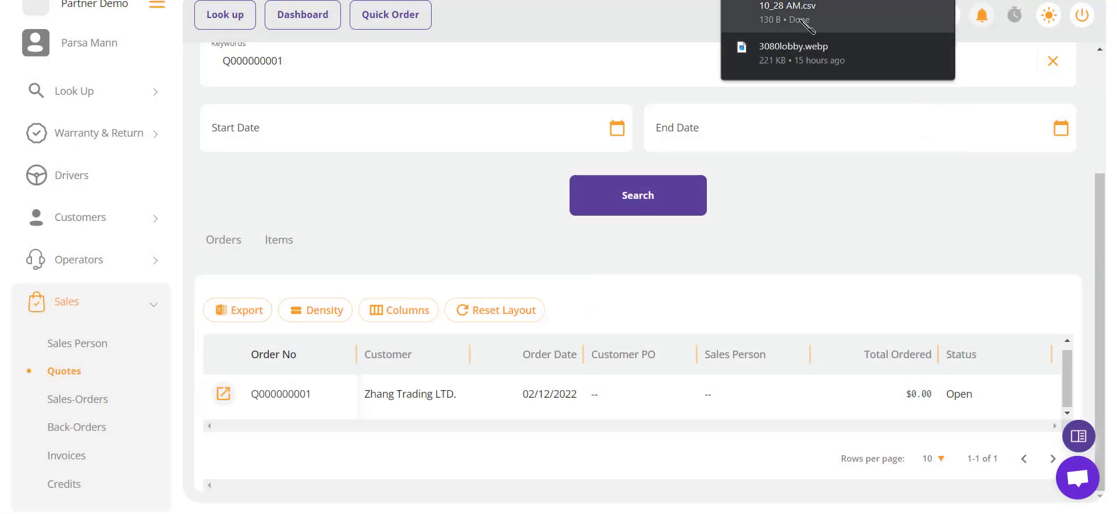
{"action": "left_click", "coordinate": [806, 24]}
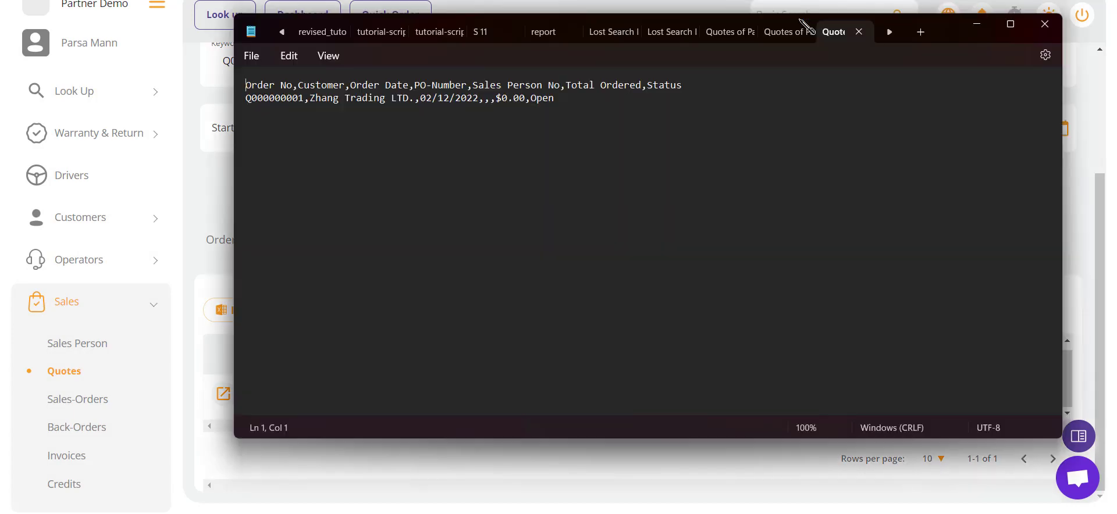
{"action": "left_click", "coordinate": [1045, 24]}
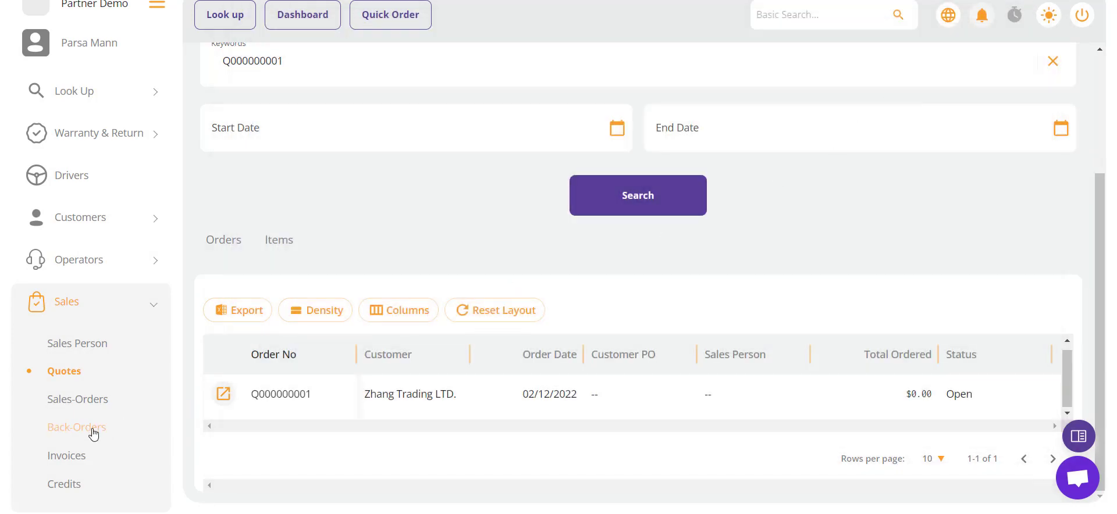
Step: Reload the quote list, open dunder mifflin quote Q000000056, then go back to the list
{"action": "left_click", "coordinate": [64, 378]}
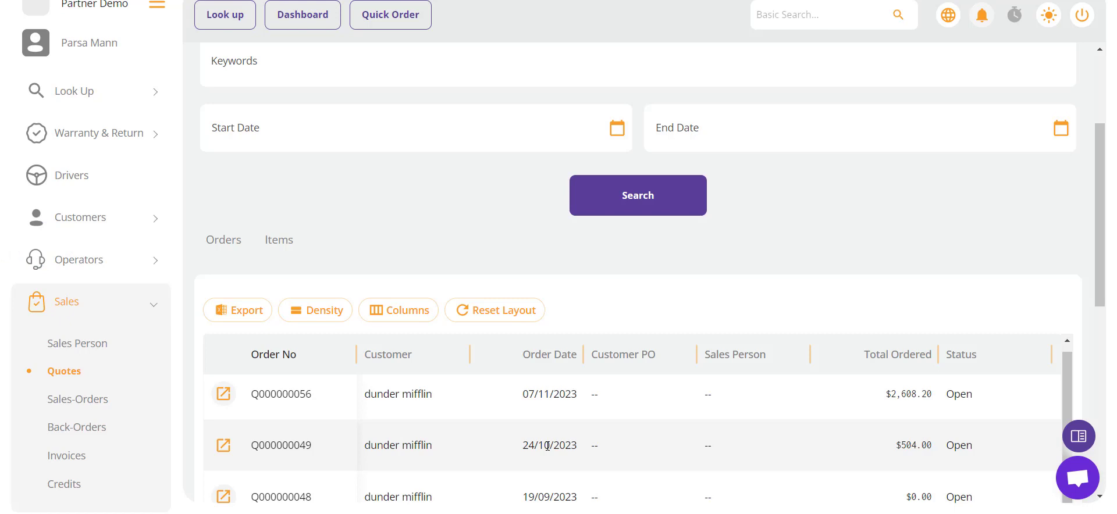
{"action": "left_click", "coordinate": [224, 396]}
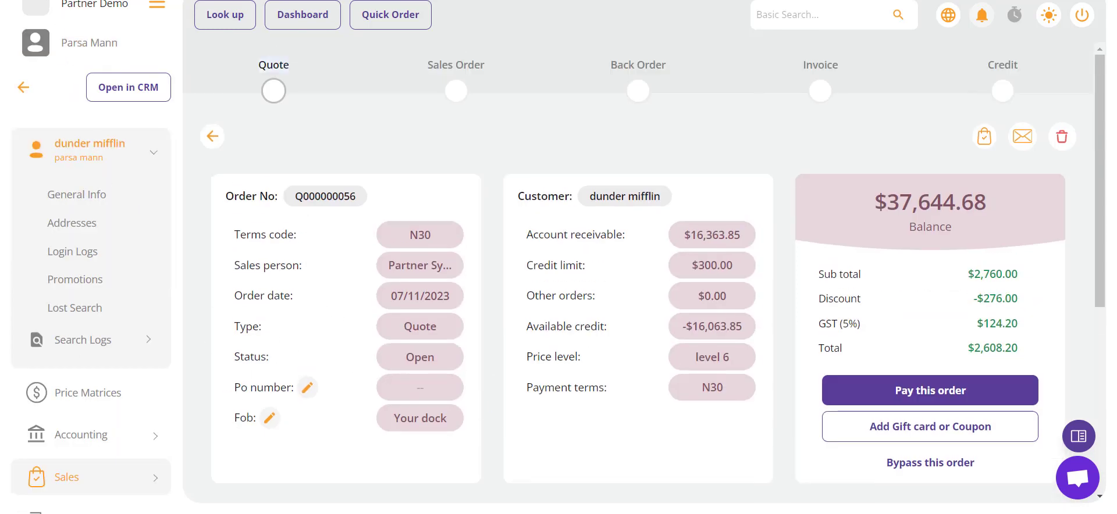
{"action": "key", "text": "alt+Left"}
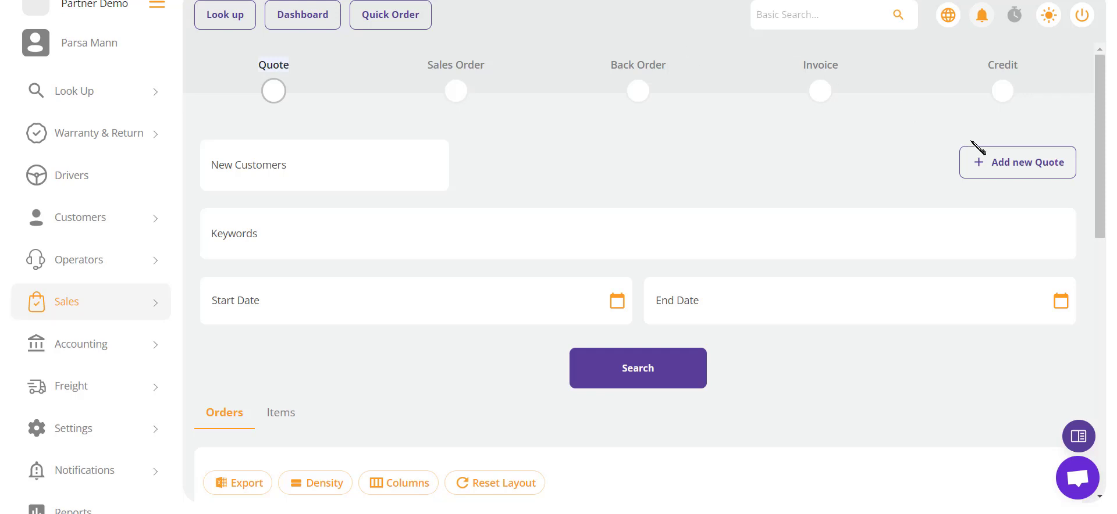
Step: Start a new quote for the dunder miflin contact found by searching 'alex'
{"action": "left_click", "coordinate": [976, 161]}
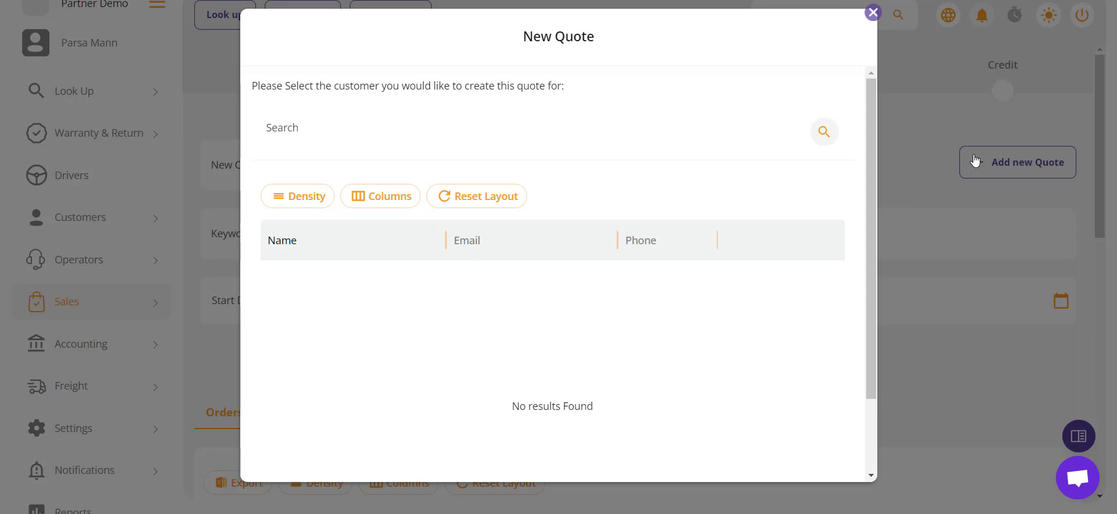
{"action": "left_click", "coordinate": [335, 133]}
{"action": "type", "text": "alex"}
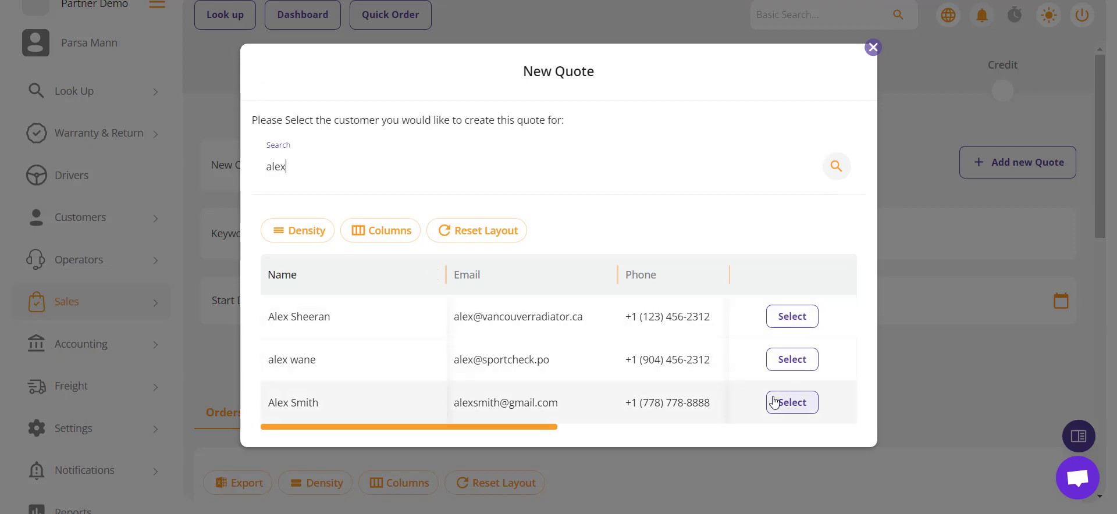
{"action": "left_click", "coordinate": [774, 403]}
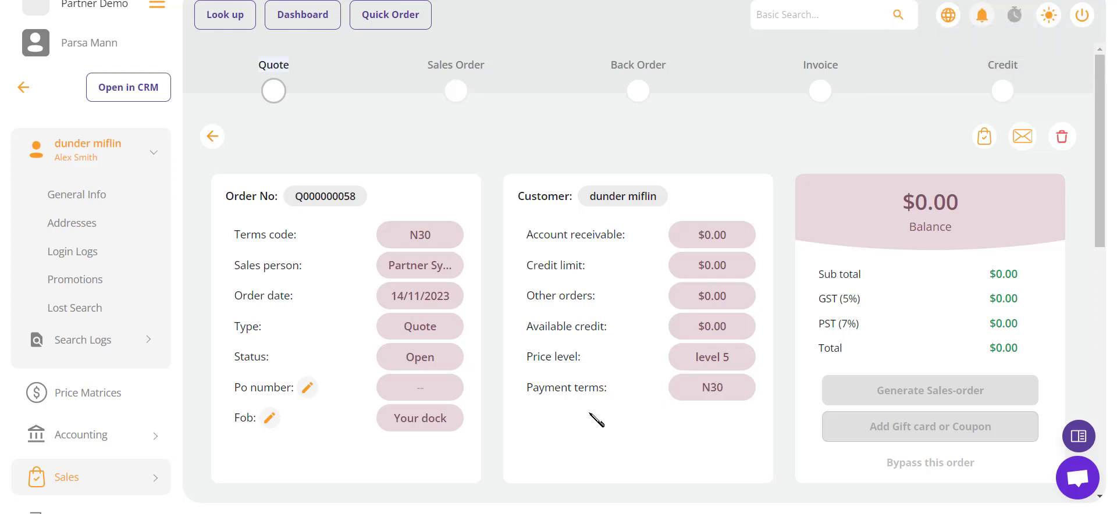
{"action": "scroll", "coordinate": [590, 413], "scroll_direction": "down", "scroll_amount": 2}
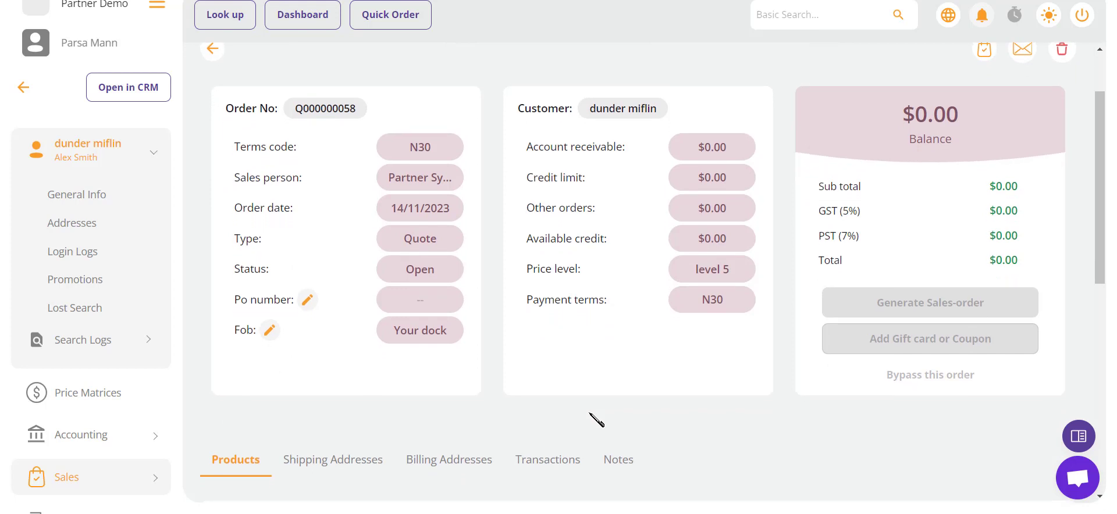
{"action": "scroll", "coordinate": [589, 414], "scroll_direction": "up", "scroll_amount": 1}
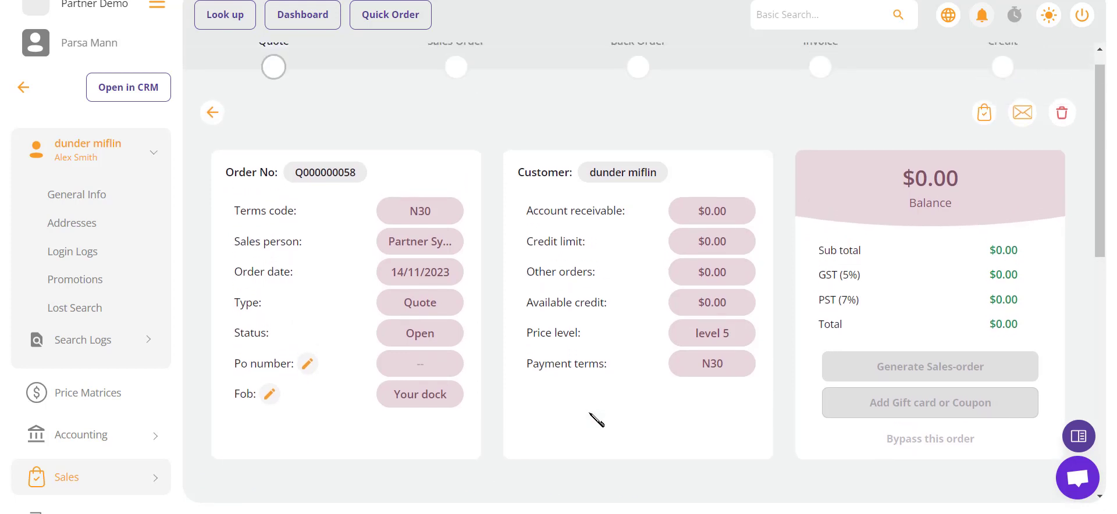
{"action": "scroll", "coordinate": [589, 414], "scroll_direction": "up", "scroll_amount": 1}
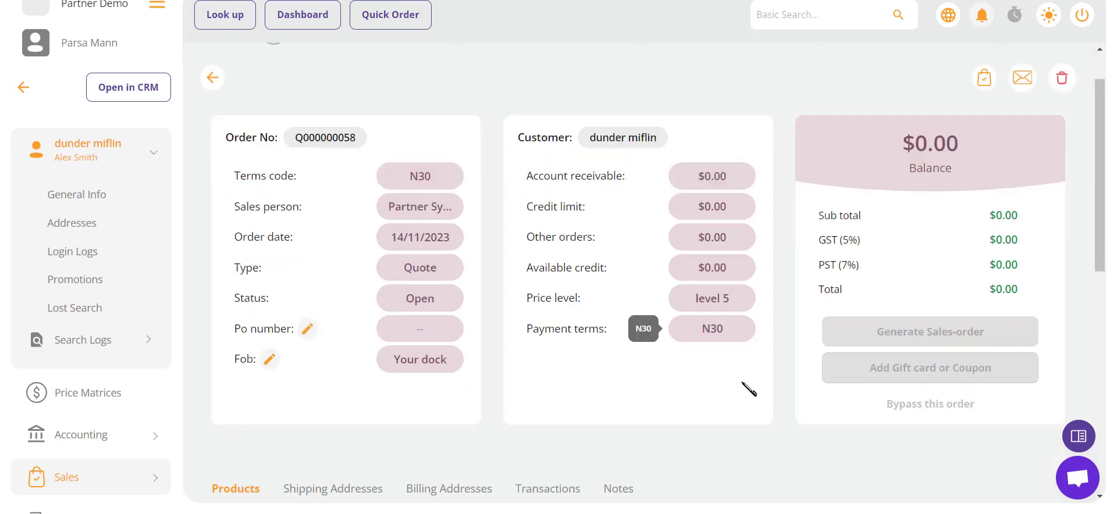
{"action": "scroll", "coordinate": [745, 386], "scroll_direction": "down", "scroll_amount": 4}
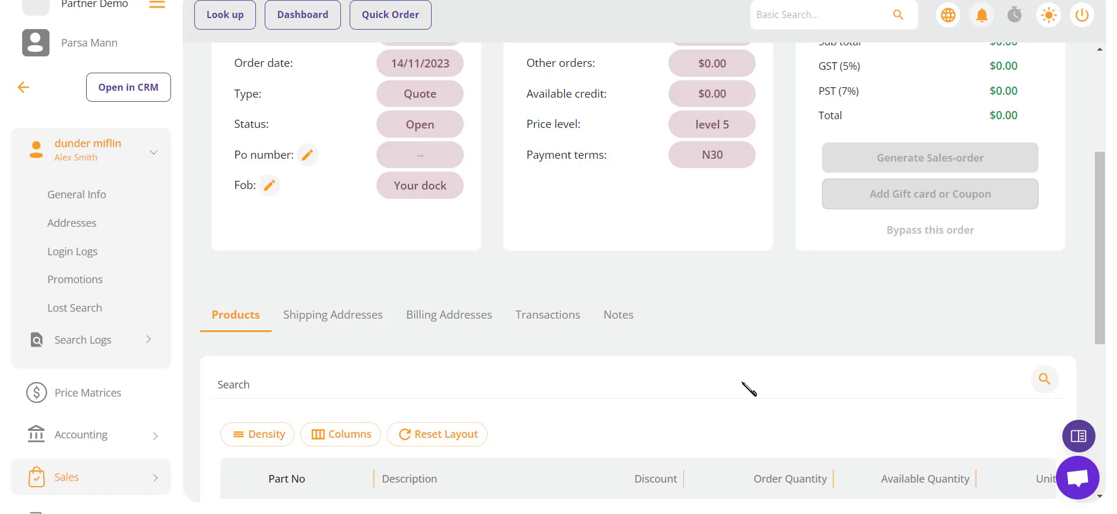
Step: Search for 'tv001' and add product TV001 to the quote
{"action": "left_click", "coordinate": [242, 393]}
{"action": "type", "text": "tv001"}
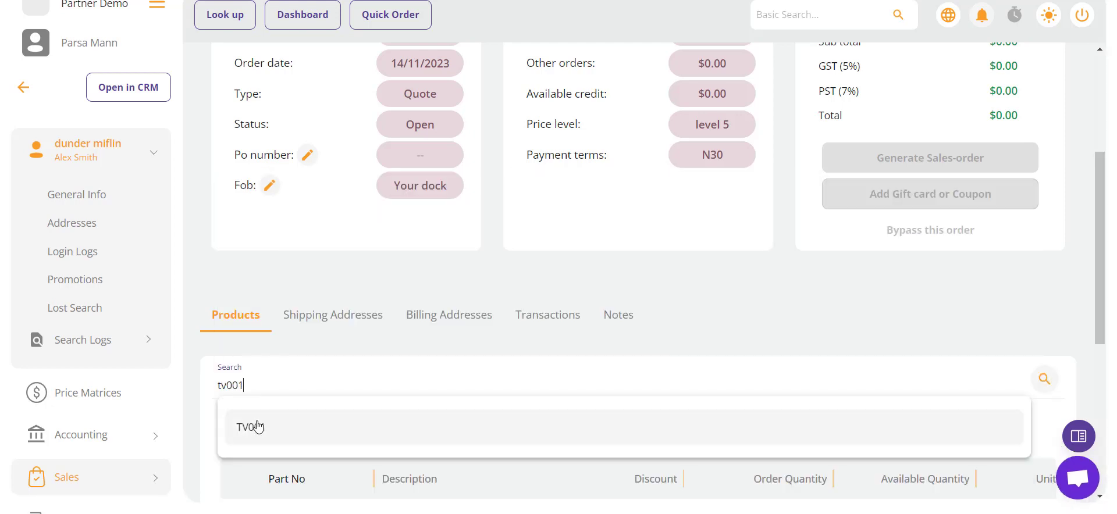
{"action": "left_click", "coordinate": [258, 427]}
{"action": "scroll", "coordinate": [258, 427], "scroll_direction": "down", "scroll_amount": 2}
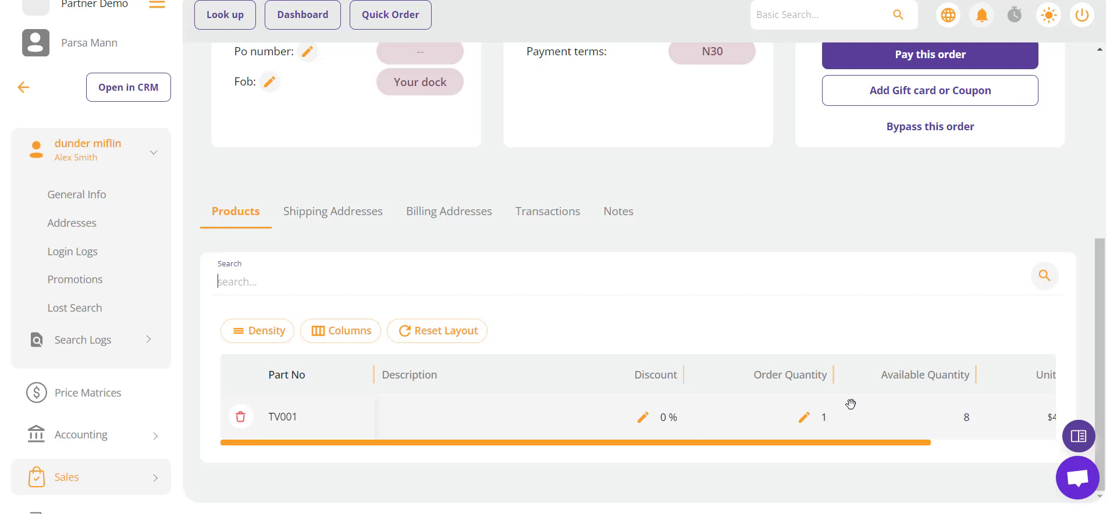
Step: Change TV001's order quantity from 1 to 3 and save
{"action": "scroll", "coordinate": [851, 404], "scroll_direction": "right", "scroll_amount": 2}
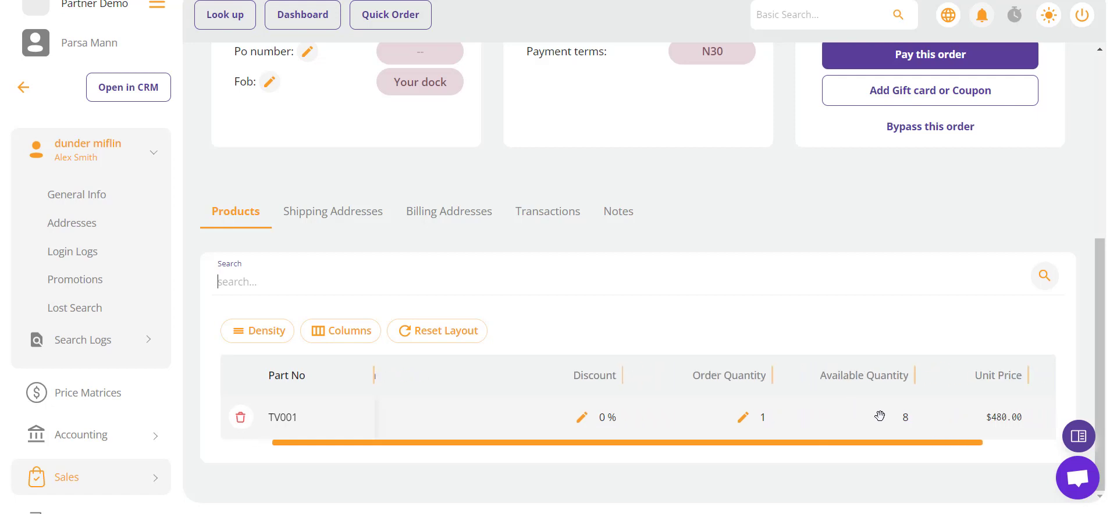
{"action": "left_click", "coordinate": [740, 425]}
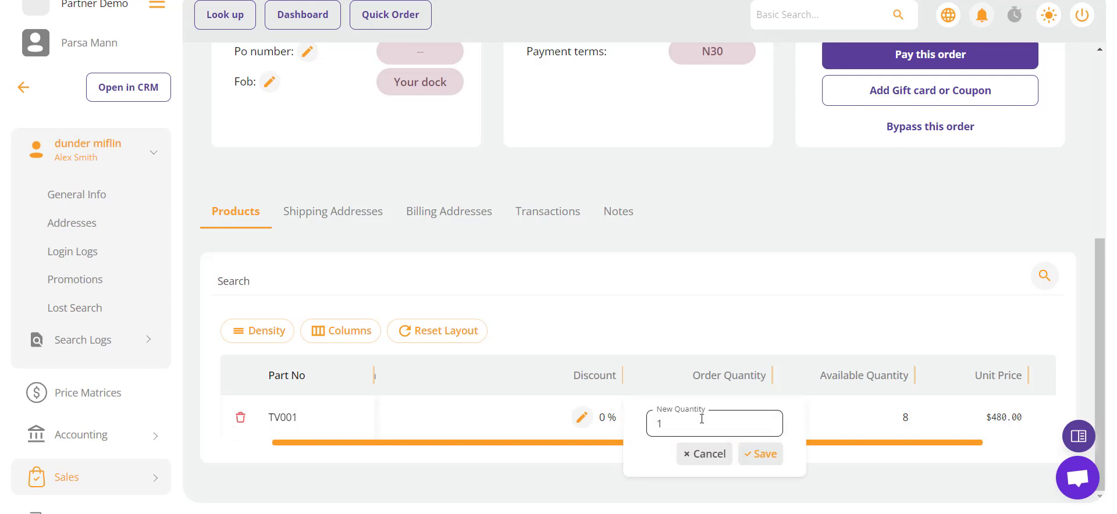
{"action": "left_click_drag", "start_coordinate": [701, 421], "coordinate": [544, 422]}
{"action": "type", "text": "3"}
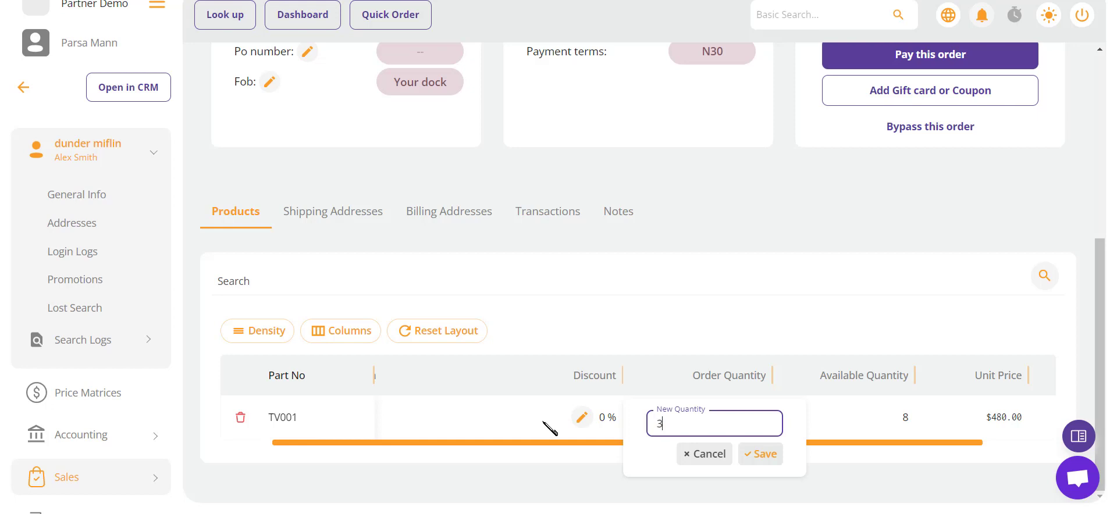
{"action": "left_click", "coordinate": [746, 457]}
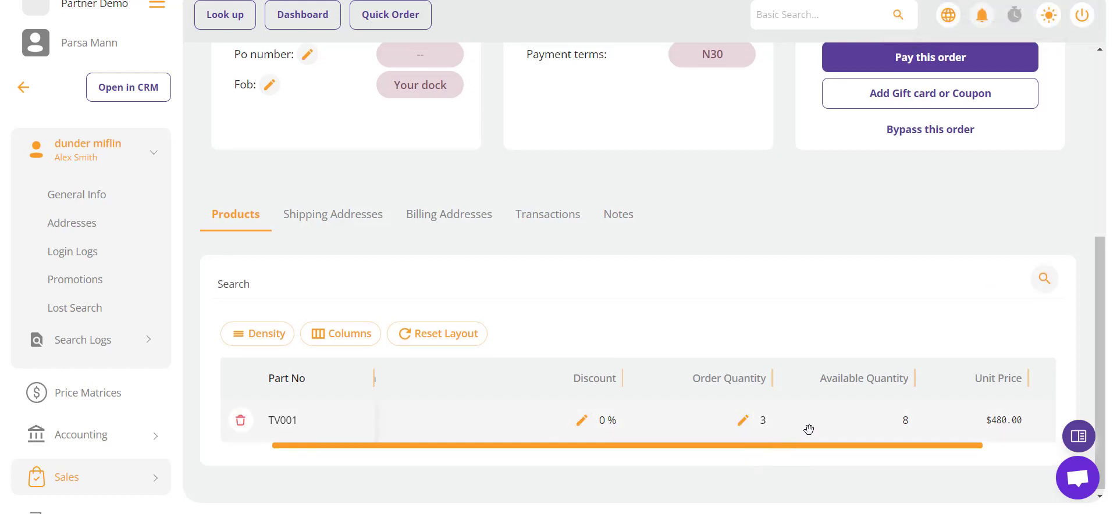
{"action": "scroll", "coordinate": [810, 428], "scroll_direction": "right", "scroll_amount": 3}
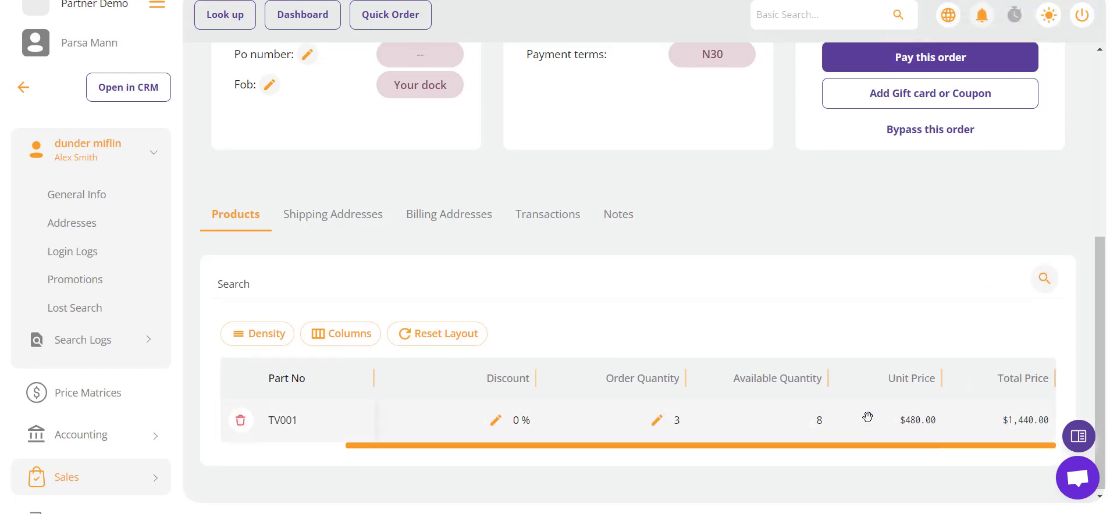
{"action": "scroll", "coordinate": [986, 394], "scroll_direction": "up", "scroll_amount": 2}
{"action": "scroll", "coordinate": [986, 394], "scroll_direction": "up", "scroll_amount": 4}
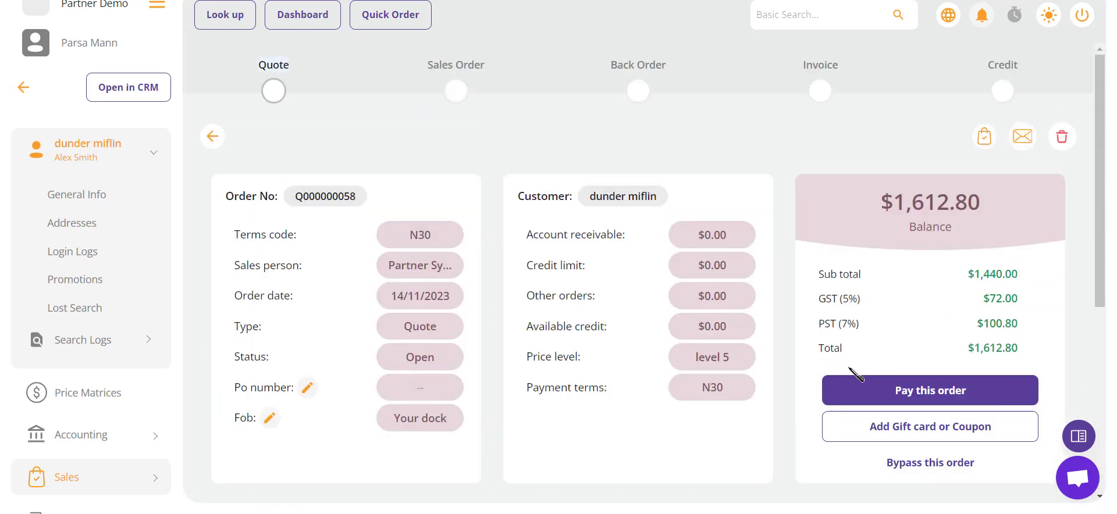
{"action": "scroll", "coordinate": [844, 384], "scroll_direction": "down", "scroll_amount": 4}
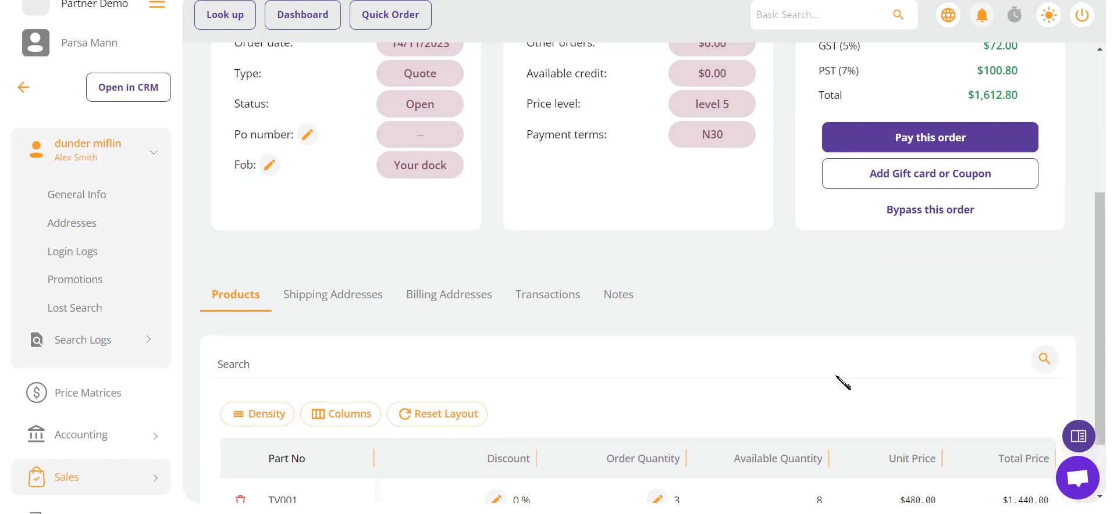
Step: Change TV001's discount from 0 to 10 % and save
{"action": "scroll", "coordinate": [780, 357], "scroll_direction": "down", "scroll_amount": 2}
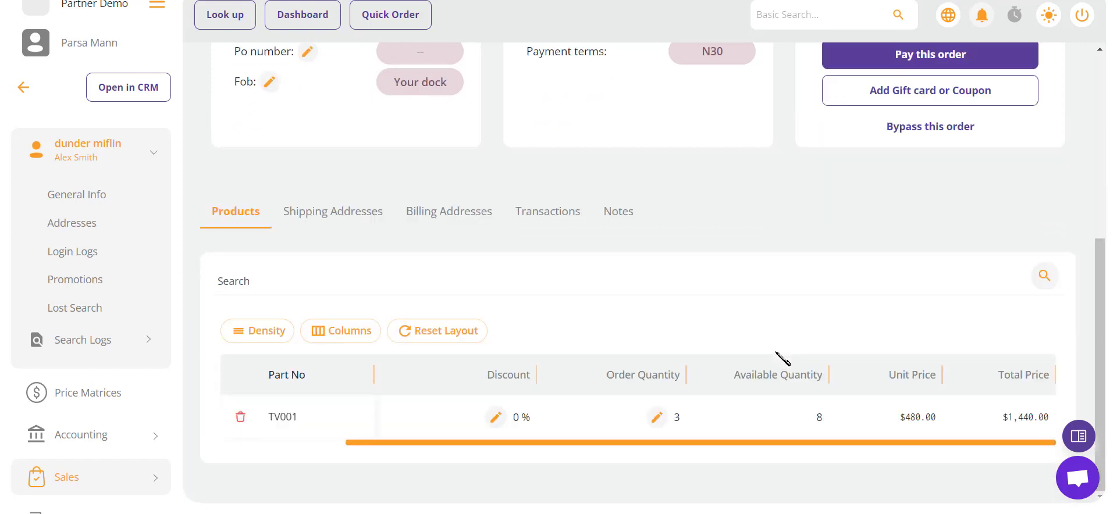
{"action": "left_click", "coordinate": [489, 422]}
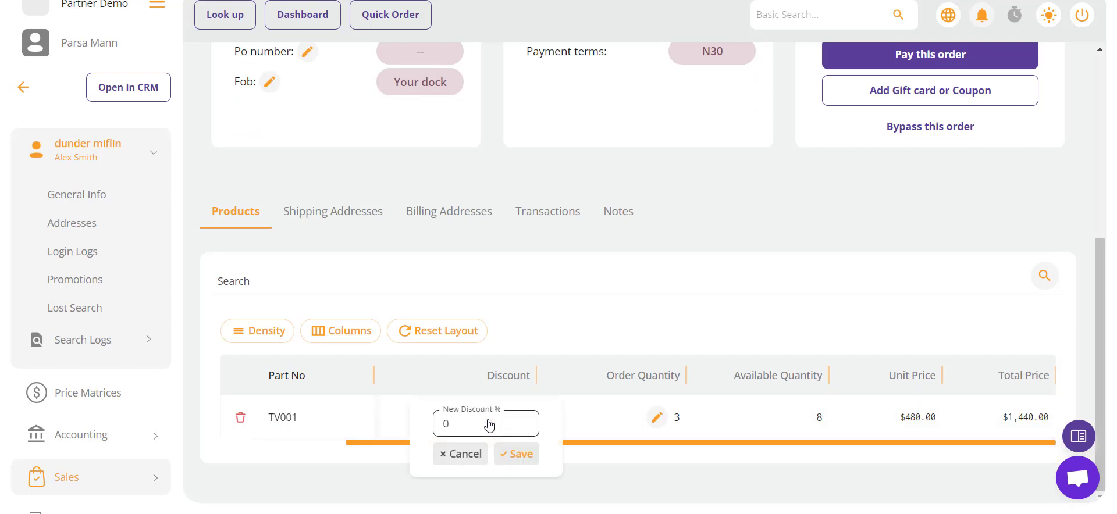
{"action": "left_click_drag", "start_coordinate": [488, 423], "coordinate": [366, 442]}
{"action": "type", "text": "10"}
{"action": "left_click", "coordinate": [512, 456]}
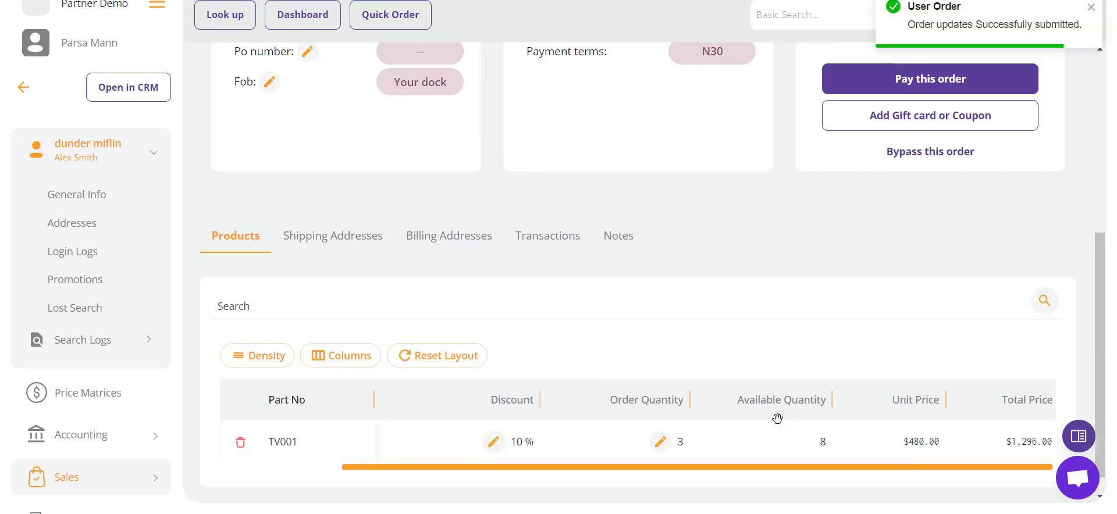
{"action": "scroll", "coordinate": [855, 302], "scroll_direction": "up", "scroll_amount": 5}
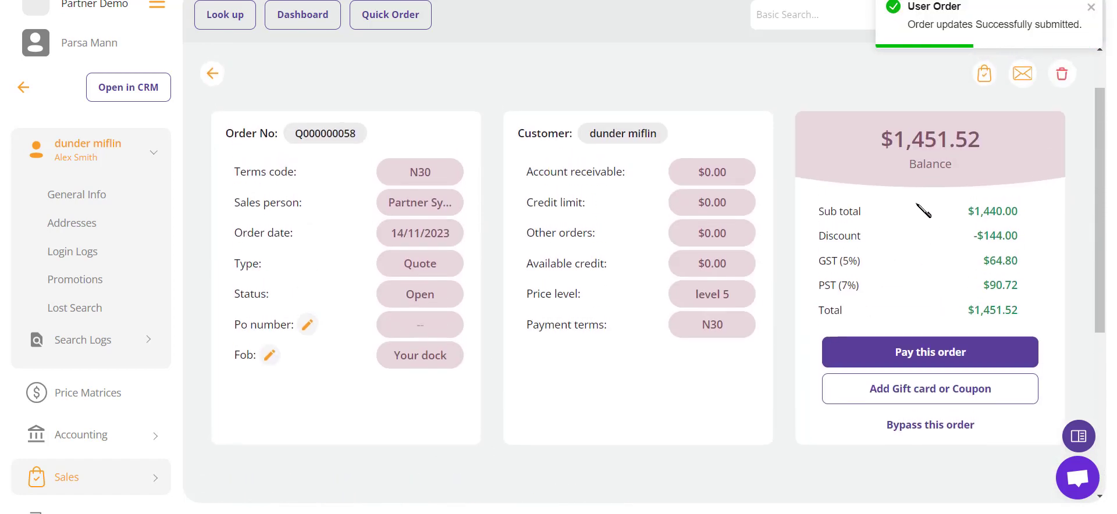
{"action": "scroll", "coordinate": [899, 264], "scroll_direction": "down", "scroll_amount": 3}
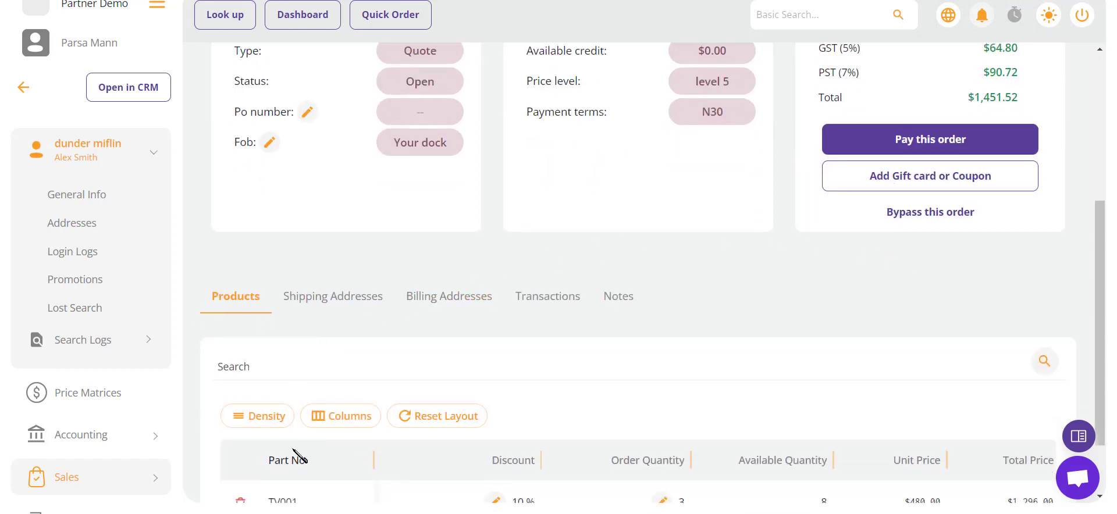
{"action": "scroll", "coordinate": [349, 460], "scroll_direction": "down", "scroll_amount": 1}
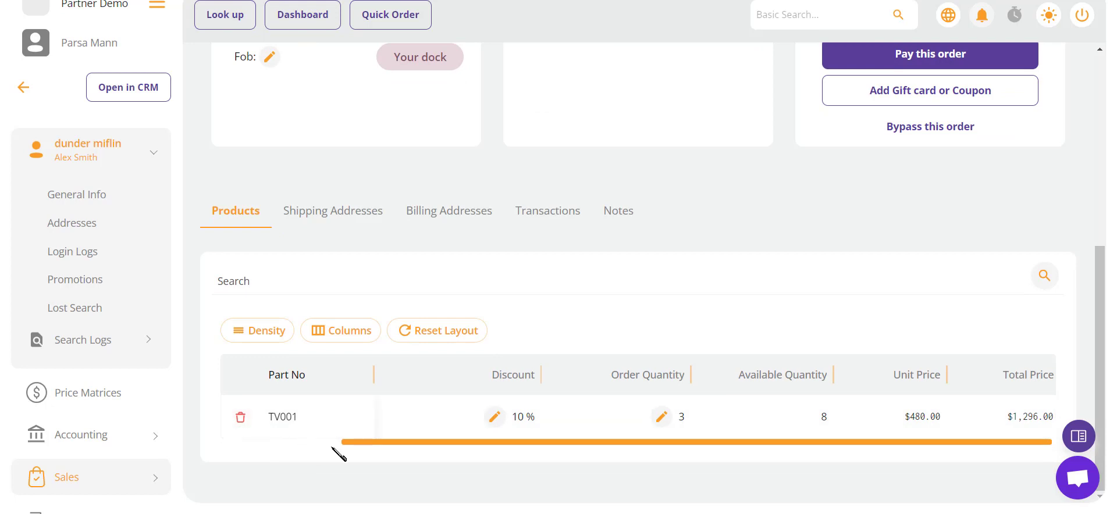
Step: View the quote's shipping address, then its billing address
{"action": "left_click", "coordinate": [303, 220]}
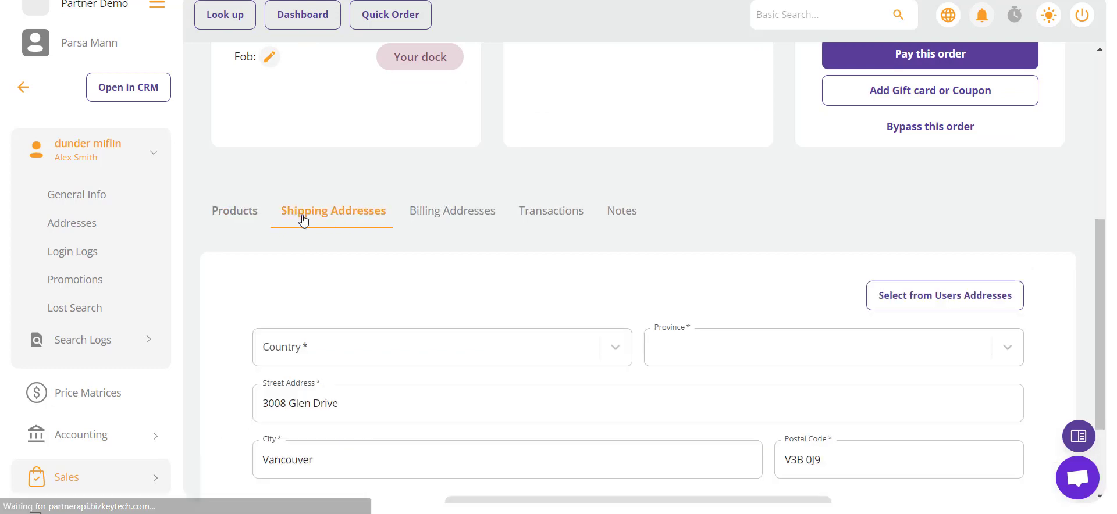
{"action": "left_click", "coordinate": [470, 222]}
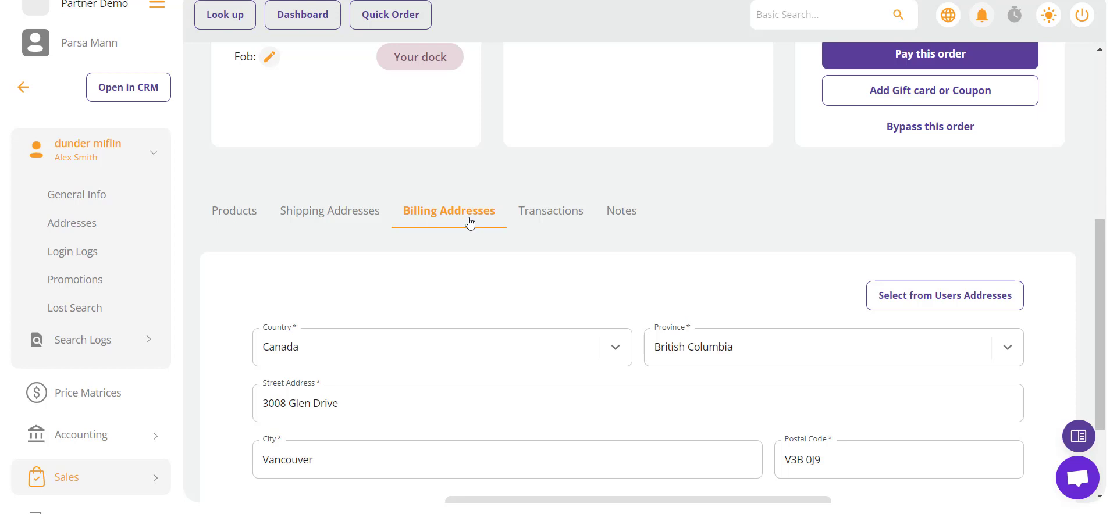
{"action": "left_click", "coordinate": [914, 301]}
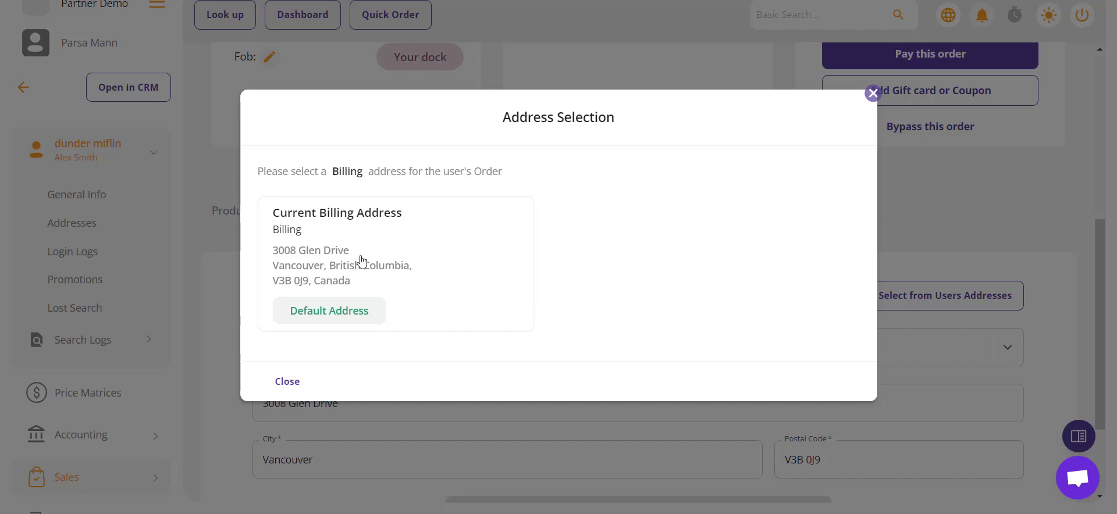
{"action": "left_click", "coordinate": [280, 384]}
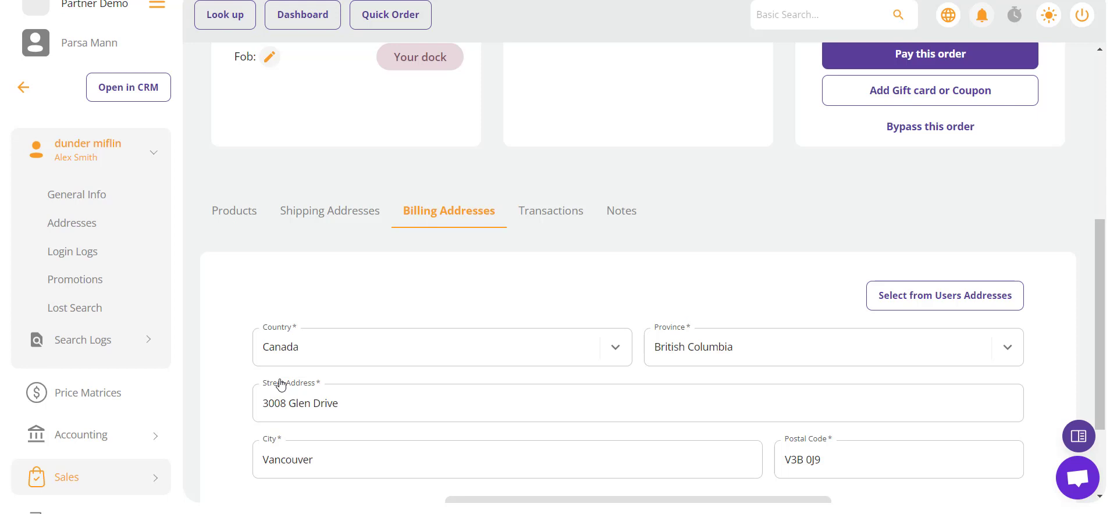
{"action": "scroll", "coordinate": [281, 385], "scroll_direction": "down", "scroll_amount": 2}
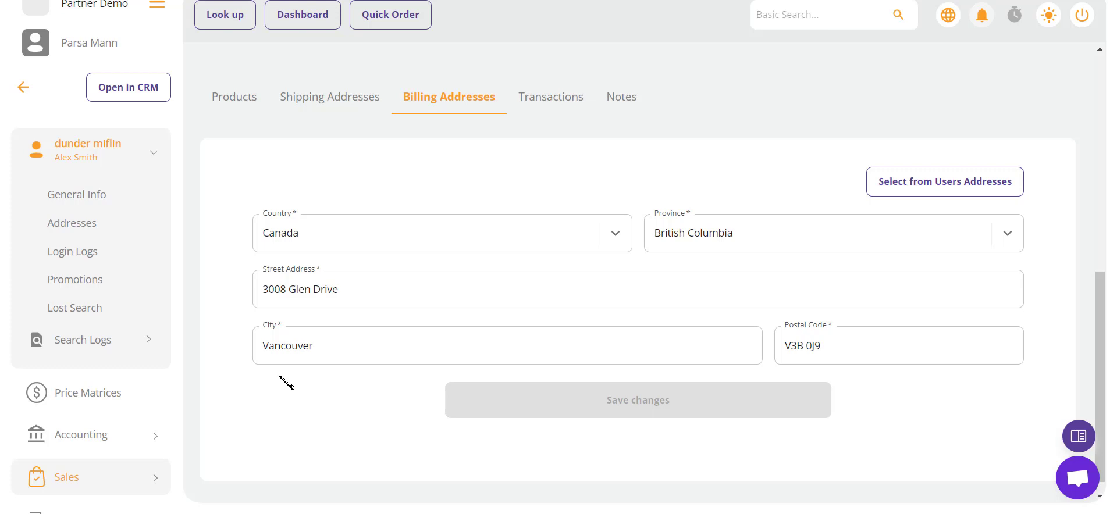
{"action": "left_click", "coordinate": [289, 289]}
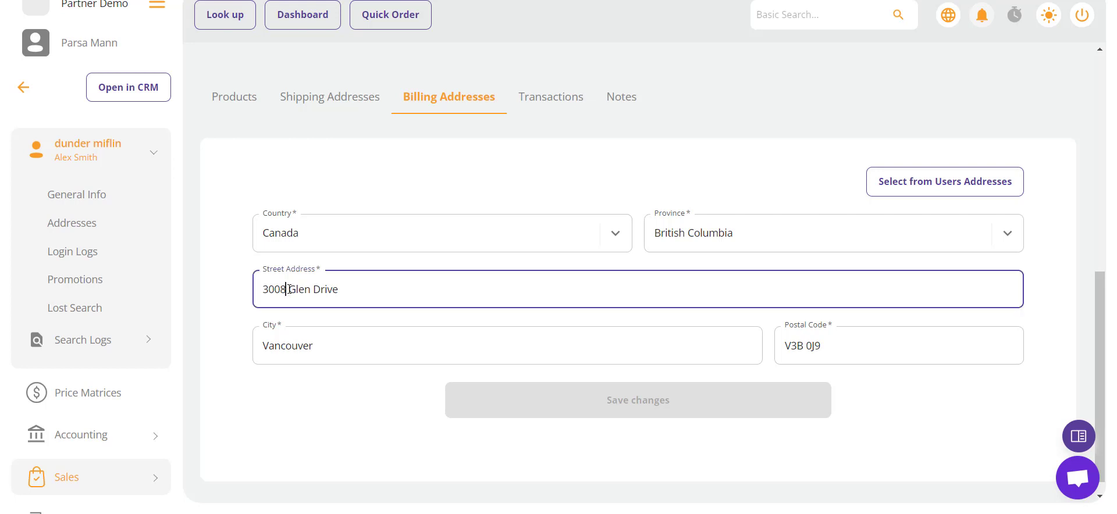
{"action": "key", "text": "BackSpace"}
{"action": "type", "text": "7"}
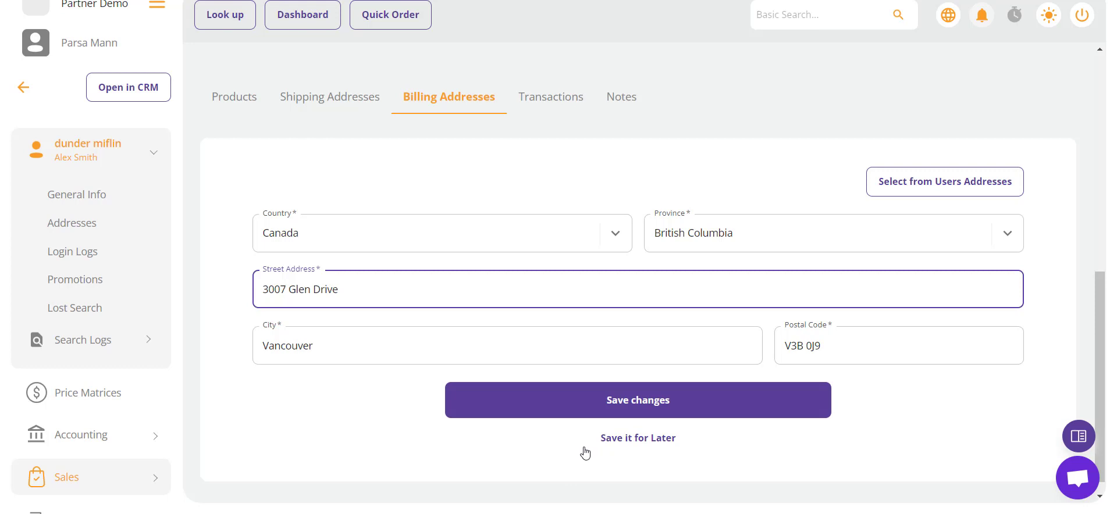
{"action": "left_click", "coordinate": [612, 416]}
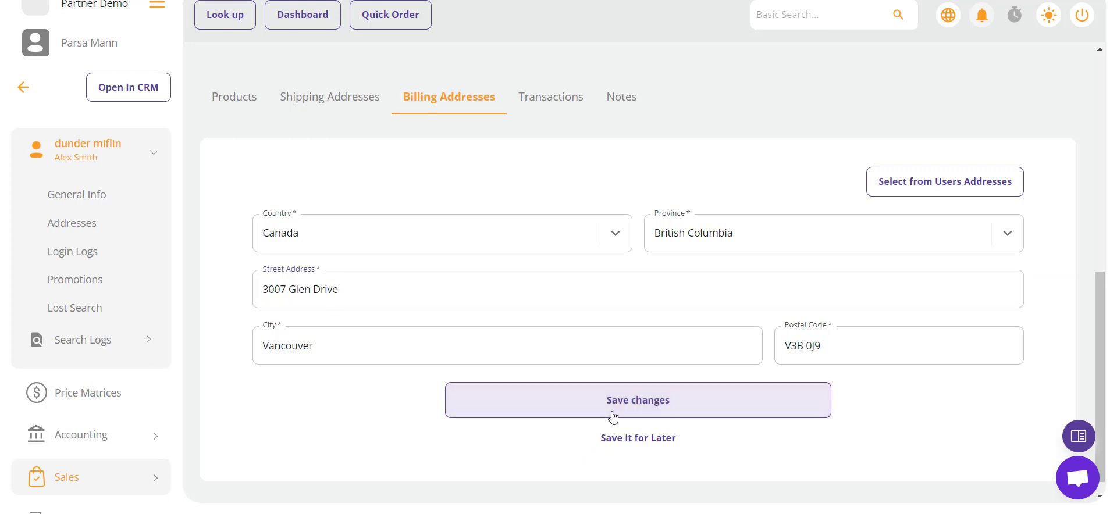
{"action": "left_click", "coordinate": [535, 102]}
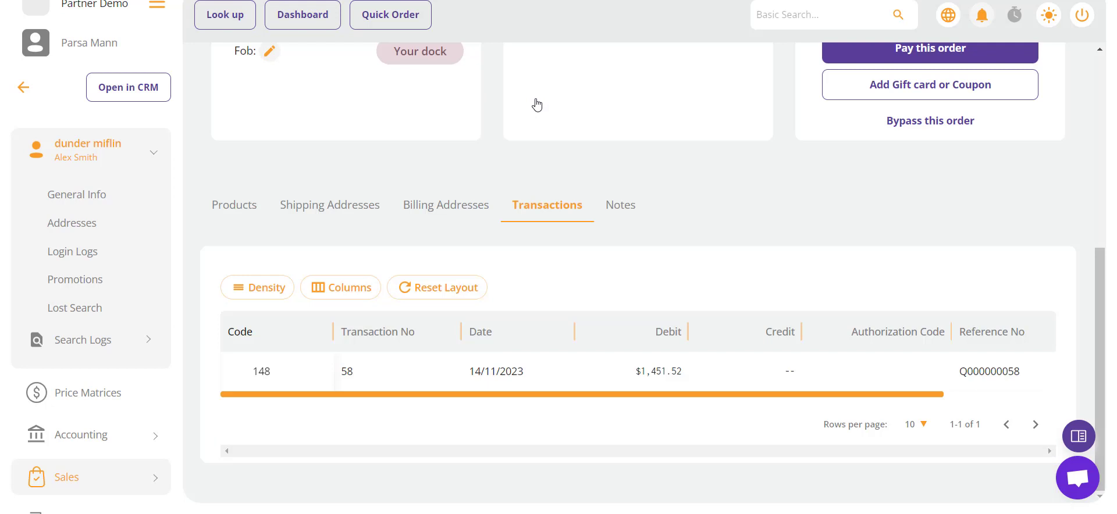
Step: Show the quote's Notes section, which lists no notes yet
{"action": "left_click", "coordinate": [613, 212]}
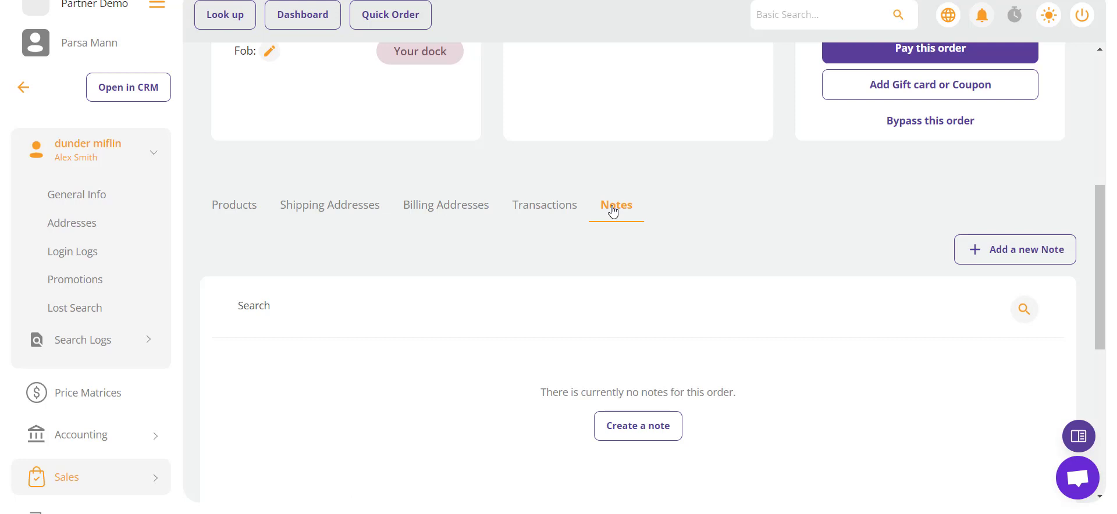
Step: Create a FOLLOWUP note titled 'note 1' with body 'demo 1', shown on Invoice, auto-defined
{"action": "left_click", "coordinate": [990, 253]}
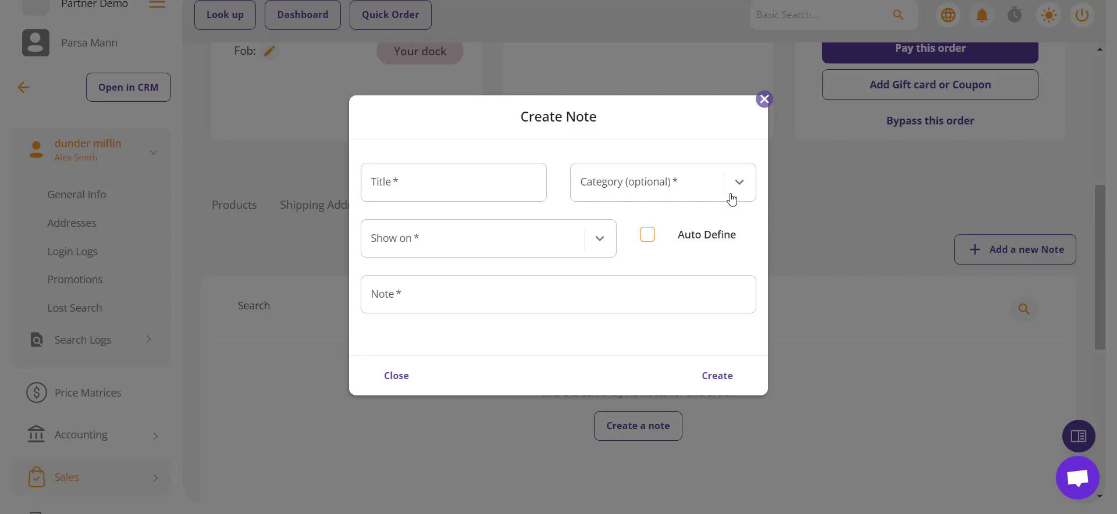
{"action": "left_click", "coordinate": [508, 169]}
{"action": "left_click", "coordinate": [471, 226]}
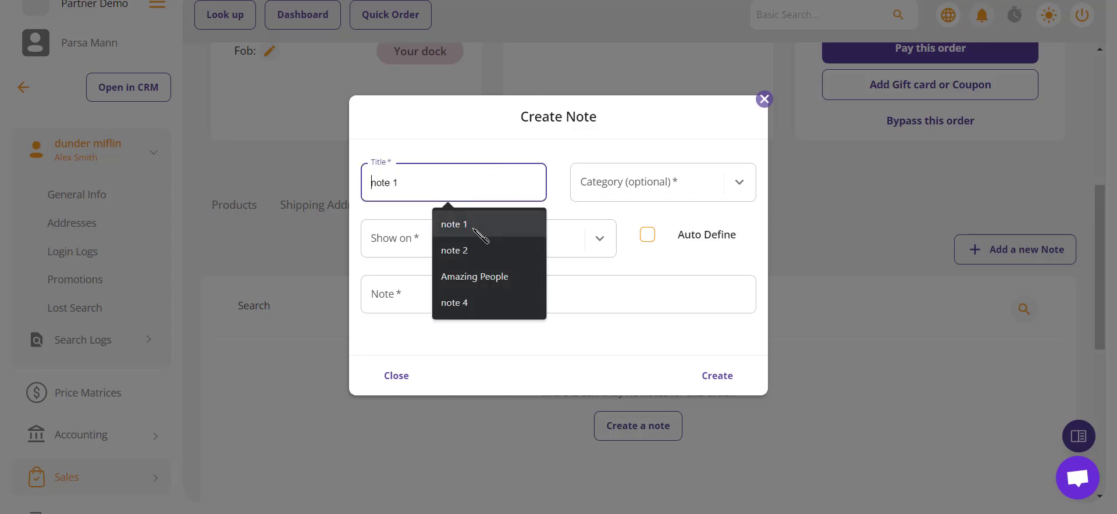
{"action": "left_click", "coordinate": [597, 197]}
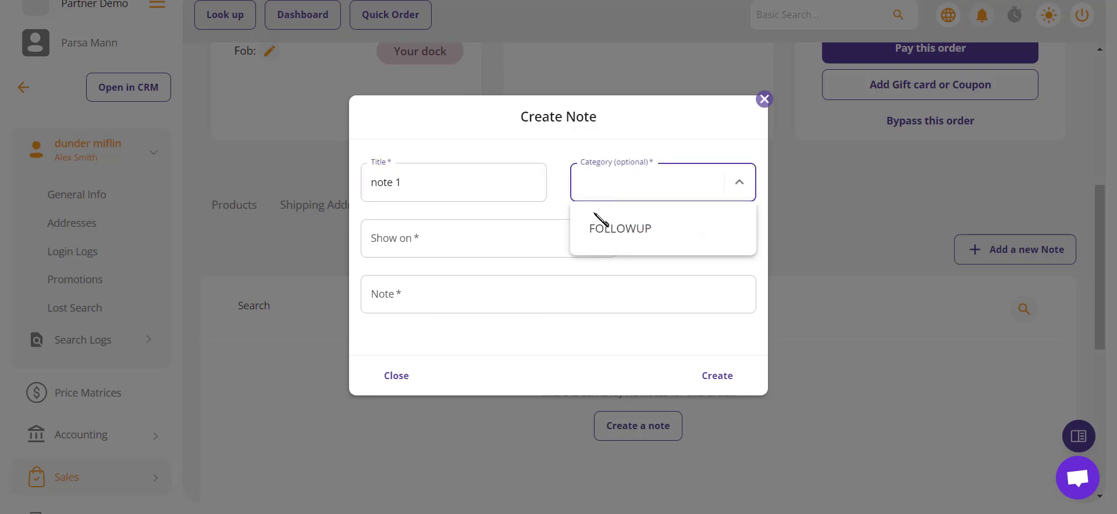
{"action": "left_click", "coordinate": [594, 227]}
{"action": "left_click", "coordinate": [516, 236]}
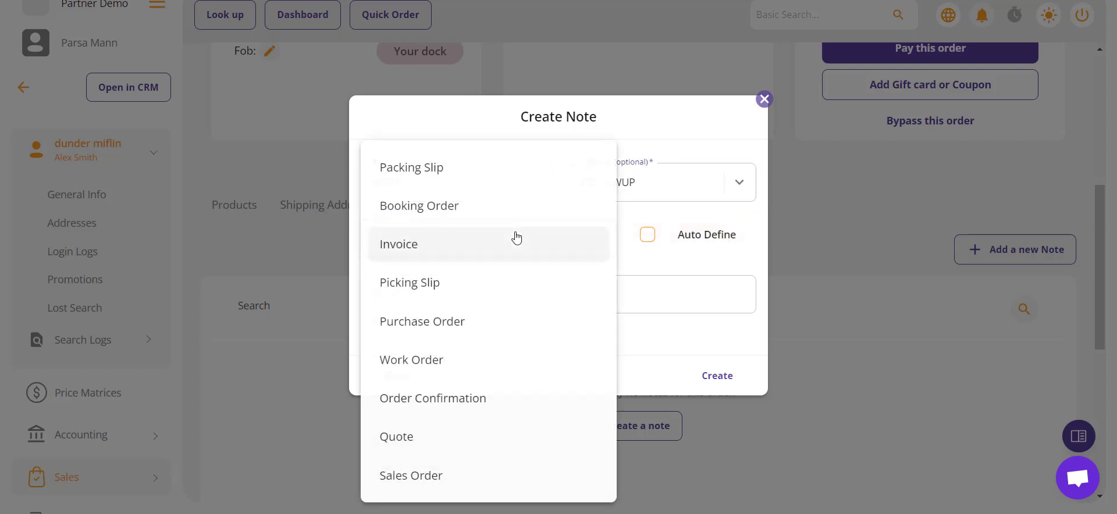
{"action": "left_click", "coordinate": [440, 247]}
{"action": "left_click", "coordinate": [410, 290]}
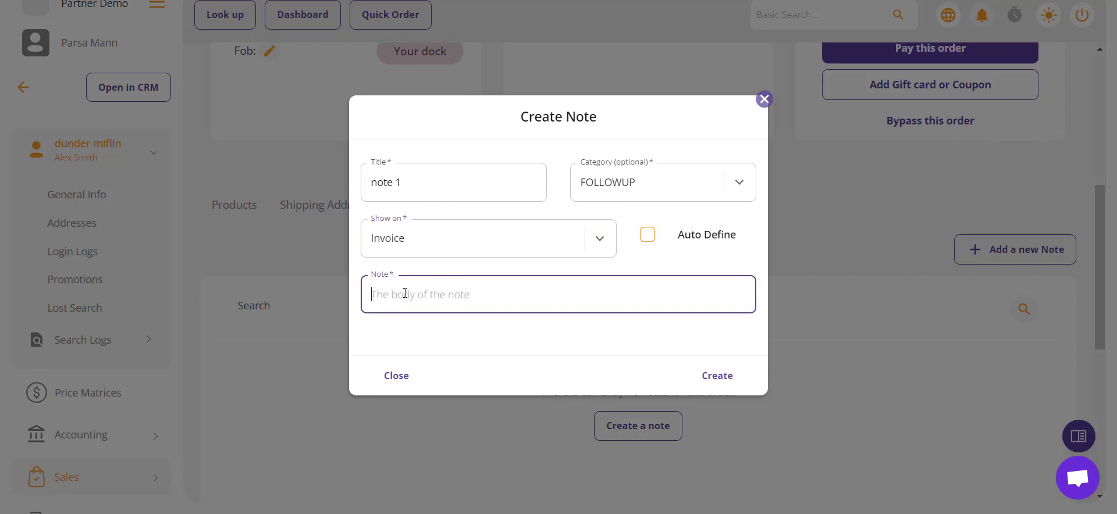
{"action": "type", "text": "demo 1"}
{"action": "left_click", "coordinate": [648, 234]}
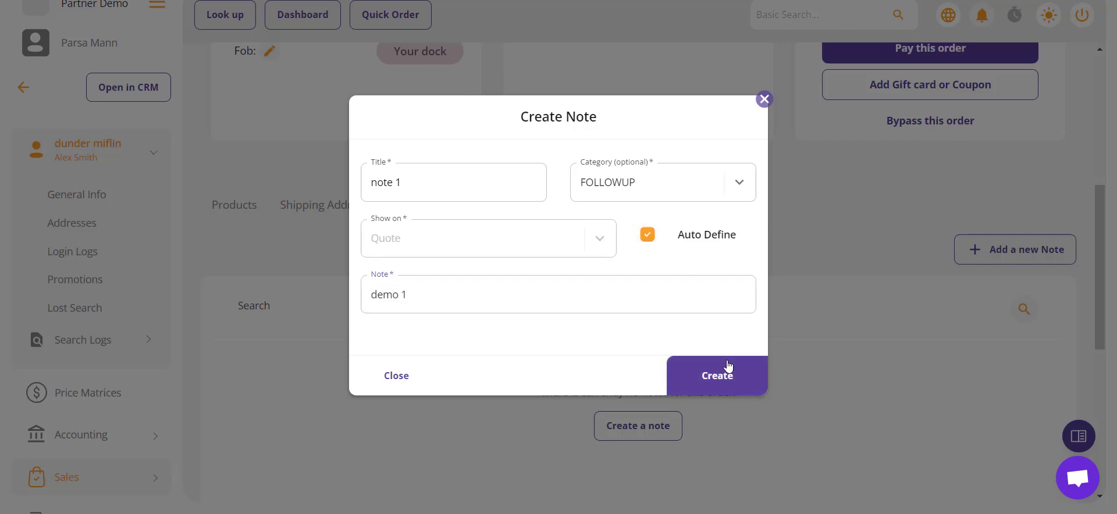
{"action": "left_click", "coordinate": [727, 372]}
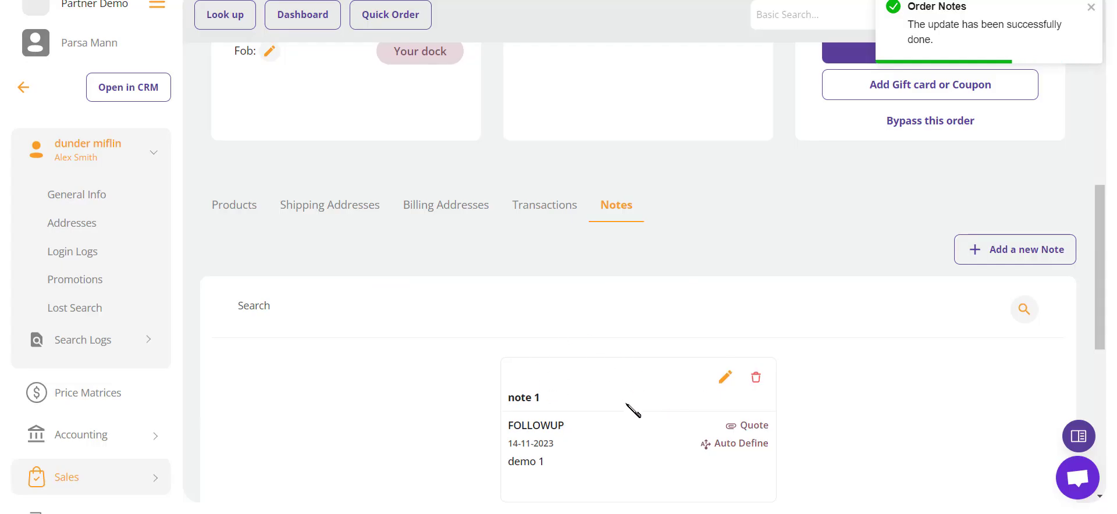
{"action": "scroll", "coordinate": [633, 412], "scroll_direction": "down", "scroll_amount": 1}
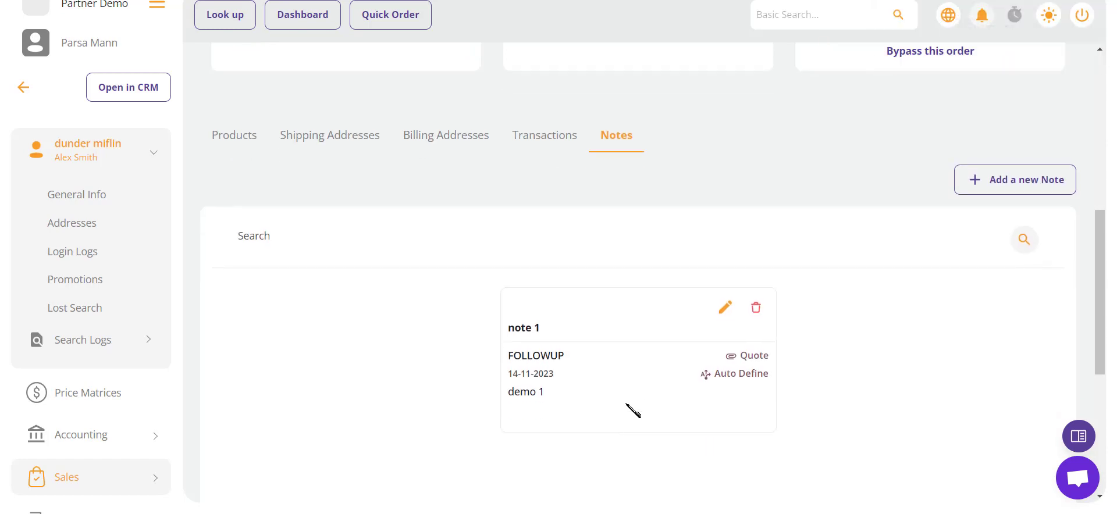
{"action": "left_click", "coordinate": [727, 308]}
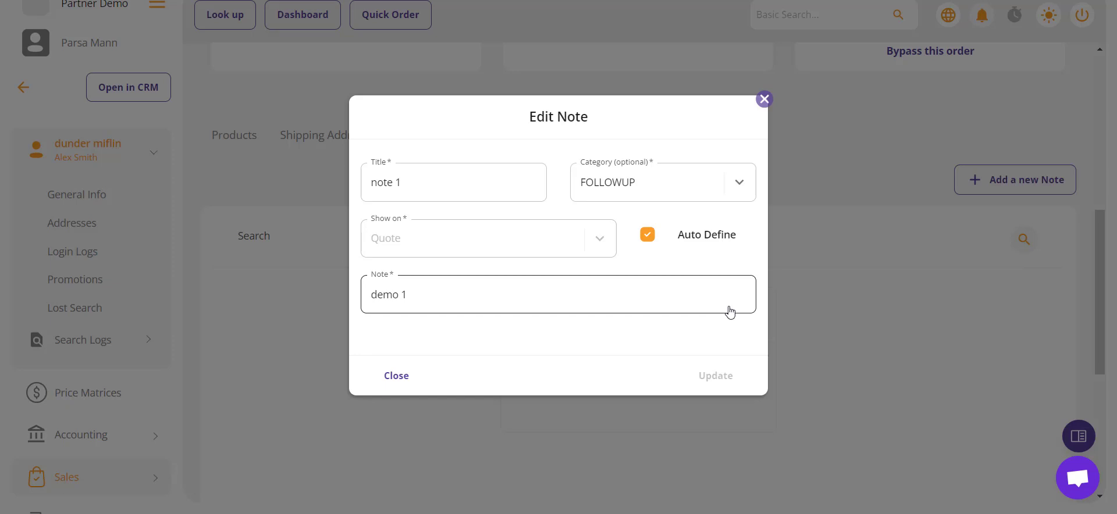
{"action": "left_click", "coordinate": [397, 376]}
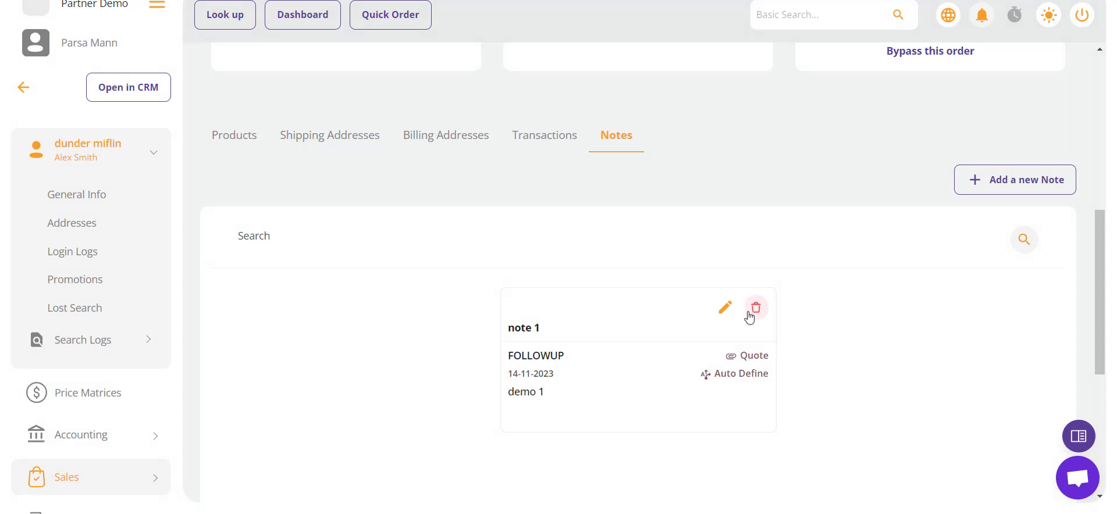
{"action": "scroll", "coordinate": [749, 317], "scroll_direction": "up", "scroll_amount": 8}
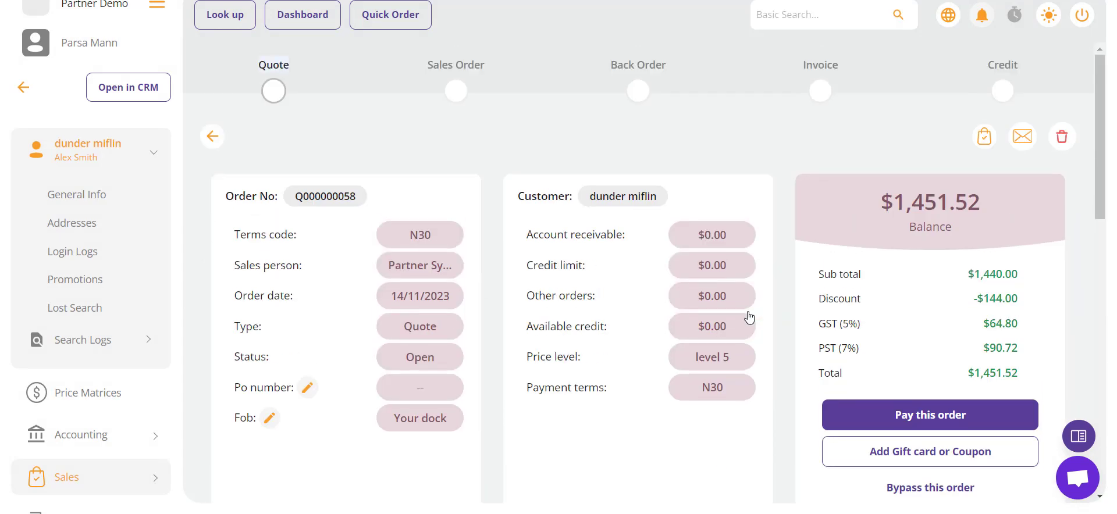
Step: Set the quote as the shopping cart, showing TV001 x 3 at $432.00
{"action": "left_click", "coordinate": [984, 137]}
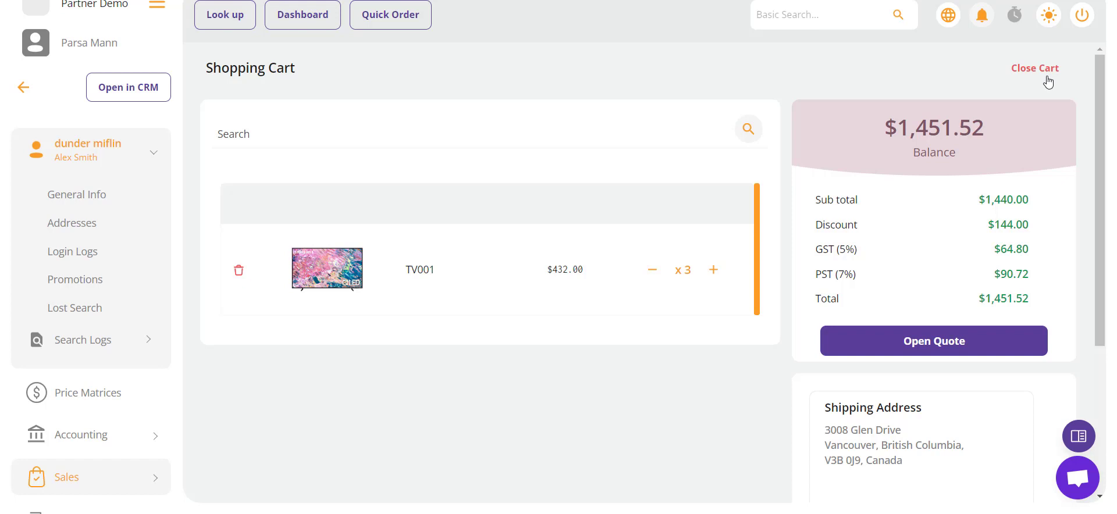
Step: Return from the cart to quote Q000000058 and close the order email dialog unsent
{"action": "left_click", "coordinate": [897, 336]}
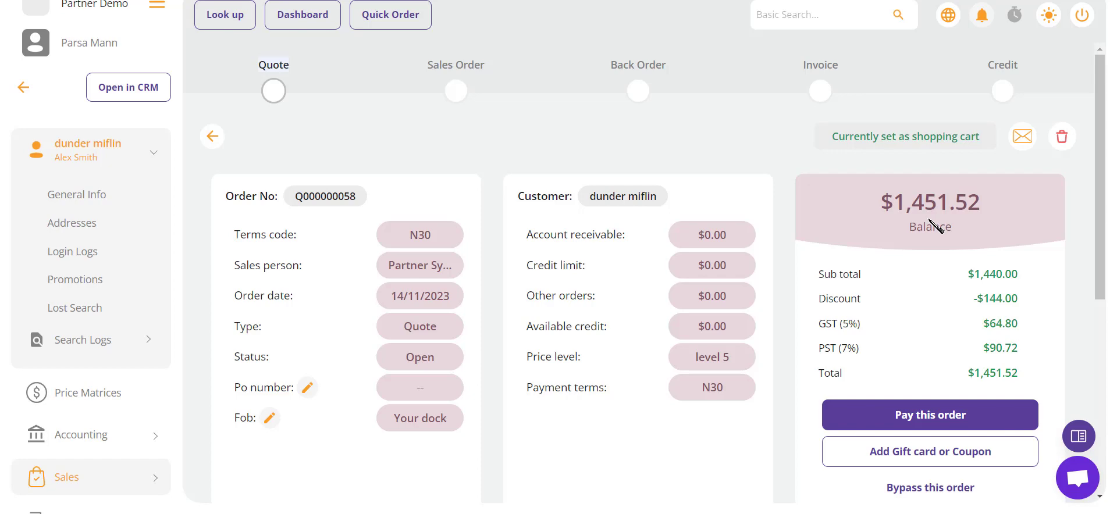
{"action": "left_click", "coordinate": [1025, 140]}
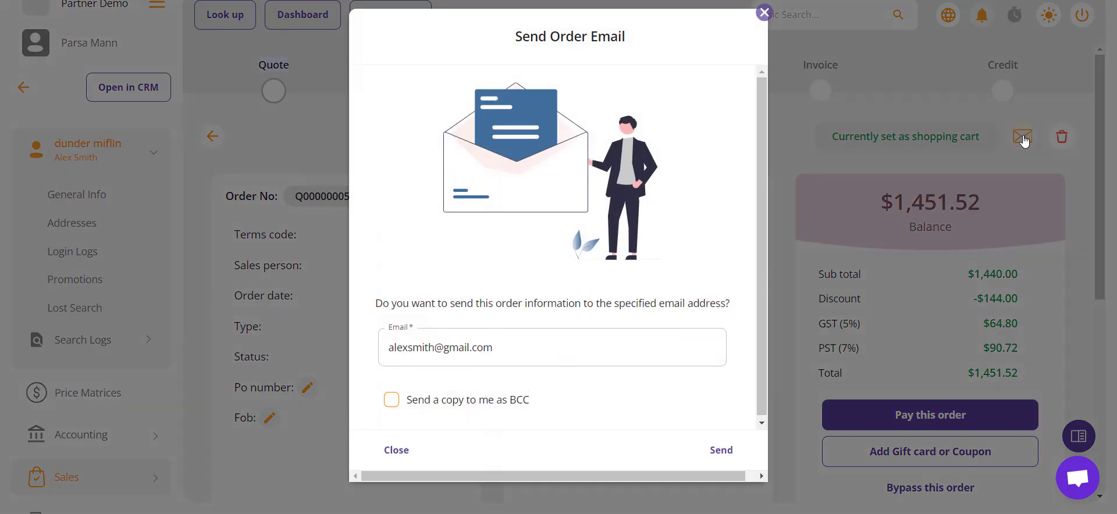
{"action": "scroll", "coordinate": [728, 271], "scroll_direction": "down", "scroll_amount": 1}
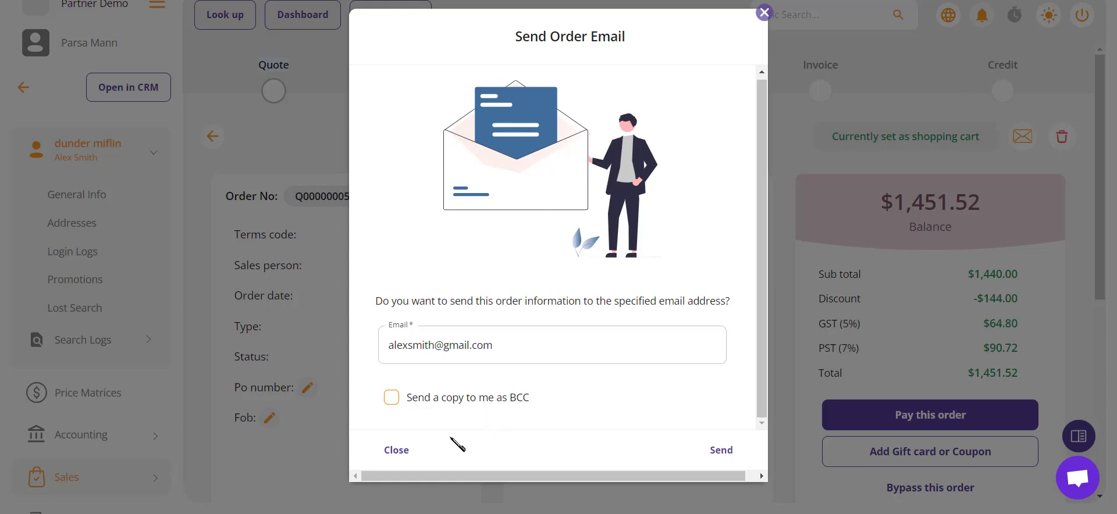
{"action": "left_click", "coordinate": [399, 451]}
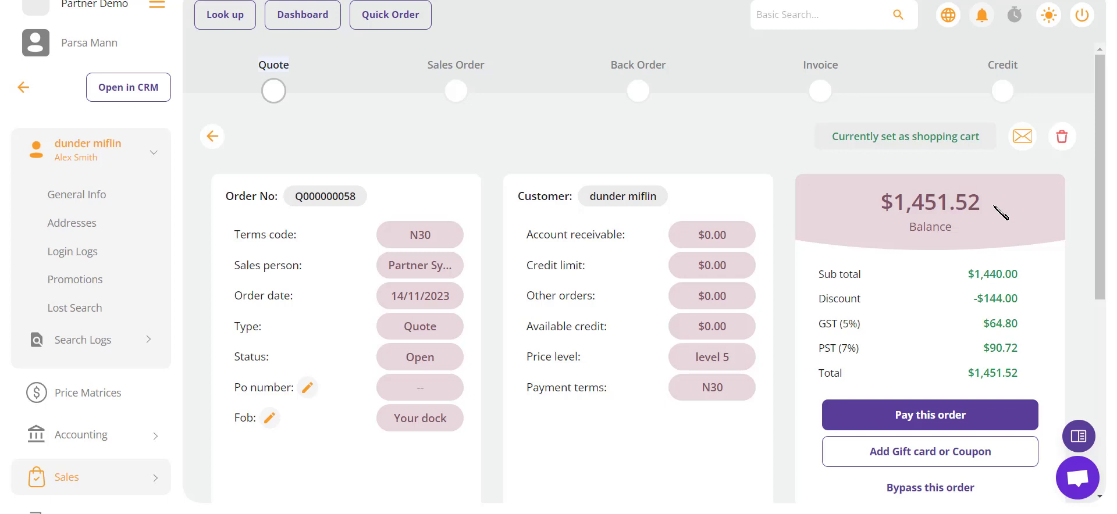
Step: Start paying the $1,451.52 balance to reach the Online or Other Payments choice
{"action": "scroll", "coordinate": [1001, 213], "scroll_direction": "down", "scroll_amount": 2}
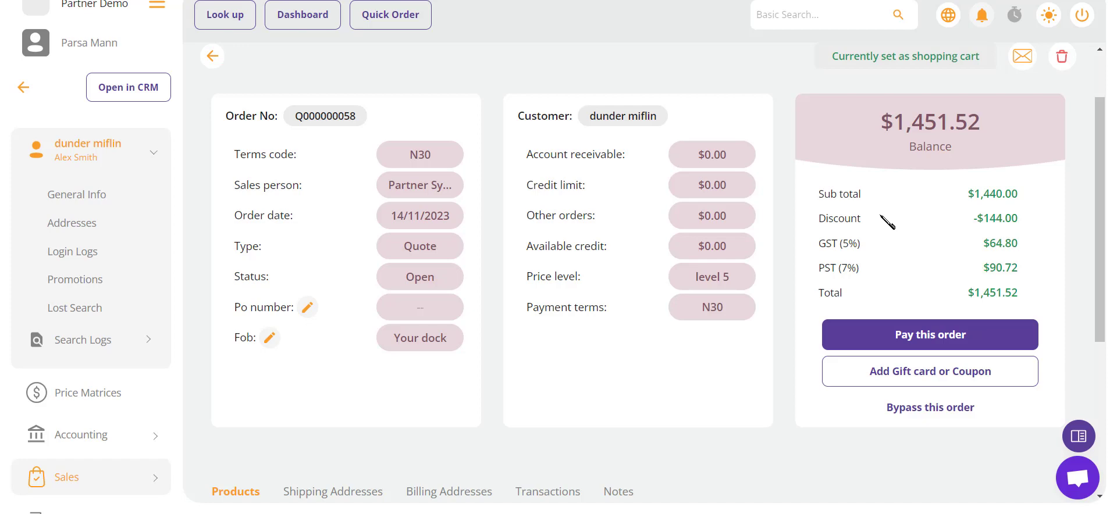
{"action": "left_click", "coordinate": [889, 338]}
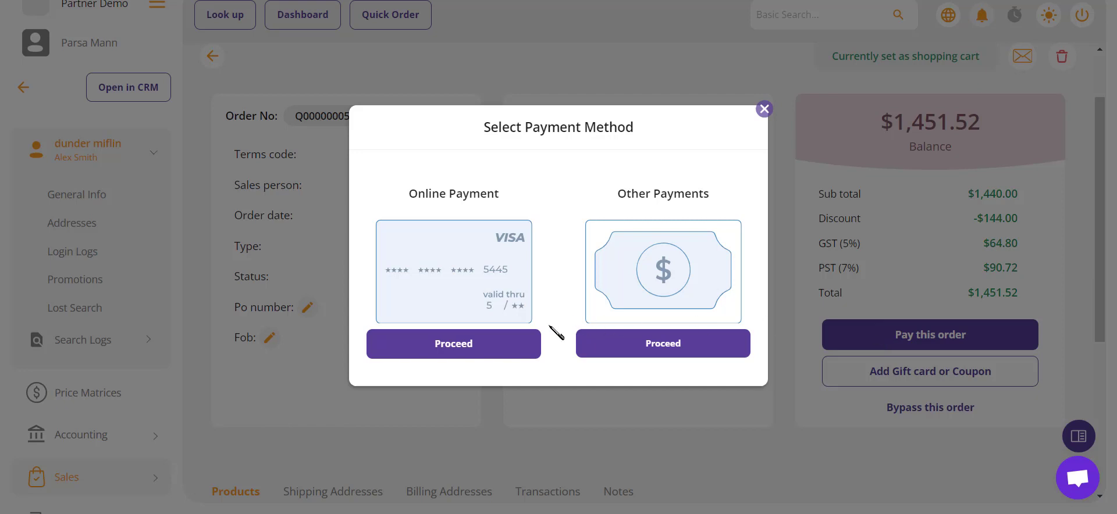
Step: Pay the full $1,451.52 balance online with the customer's saved VISA card
{"action": "left_click", "coordinate": [479, 347]}
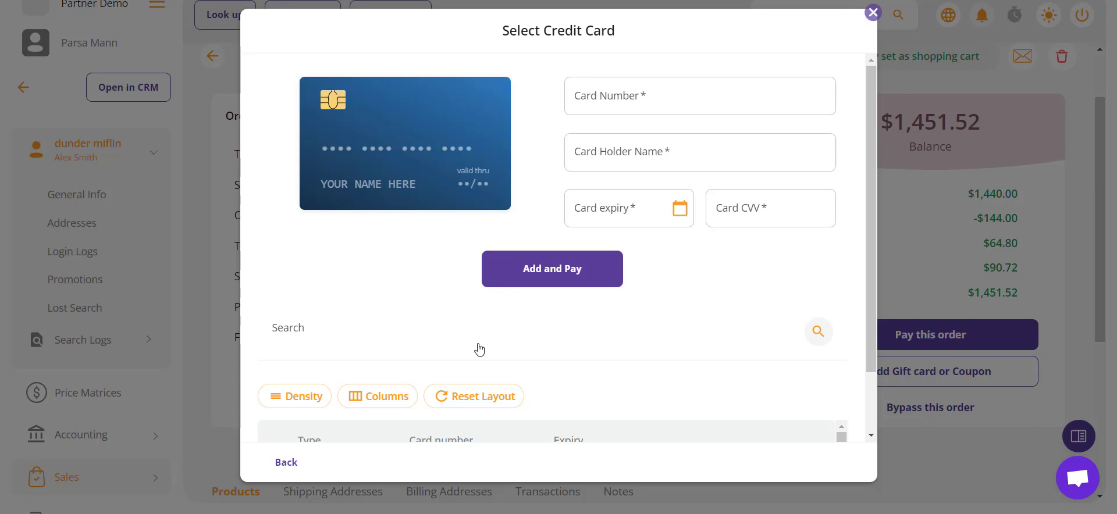
{"action": "scroll", "coordinate": [479, 348], "scroll_direction": "down", "scroll_amount": 2}
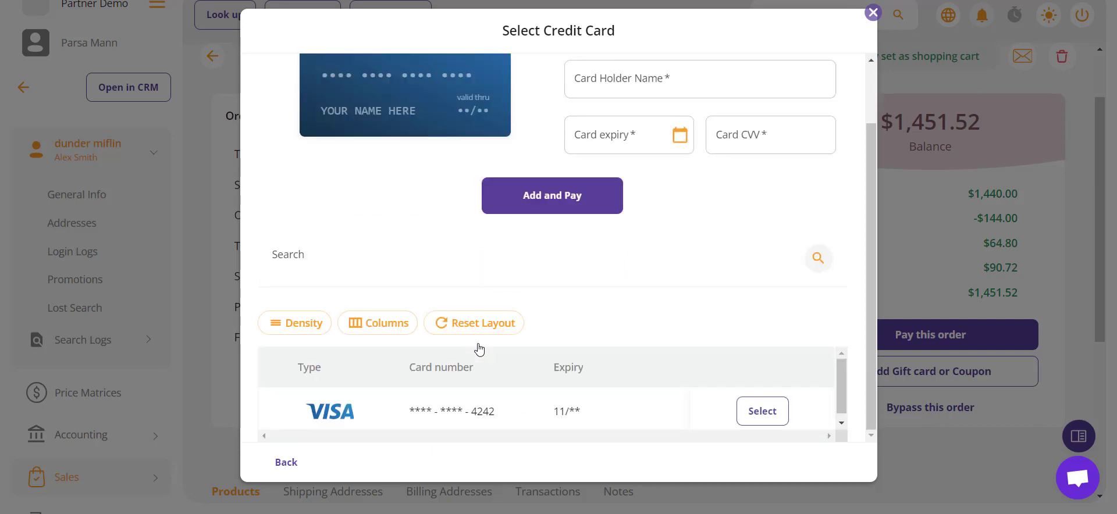
{"action": "left_click", "coordinate": [747, 407]}
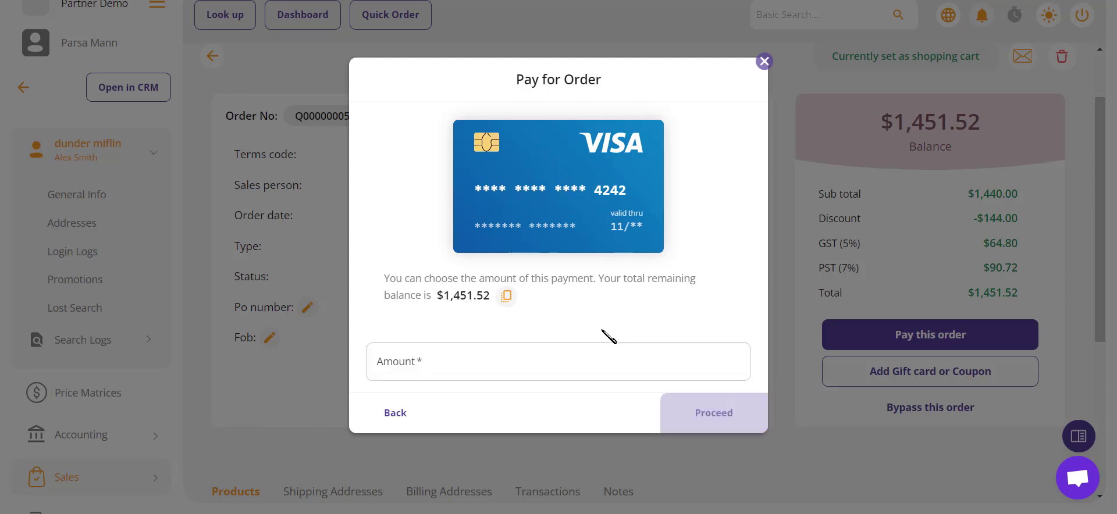
{"action": "left_click", "coordinate": [504, 303]}
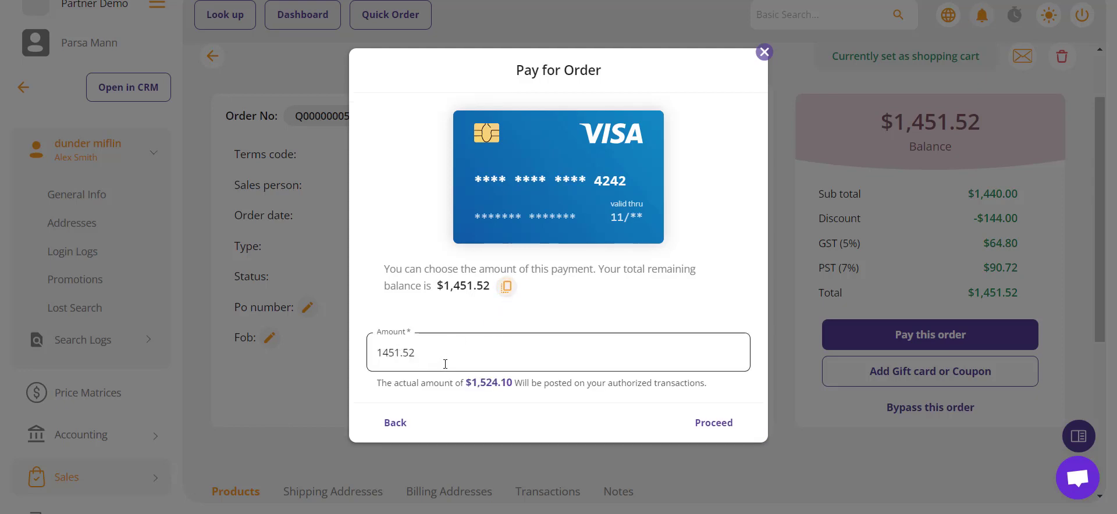
{"action": "left_click", "coordinate": [707, 431]}
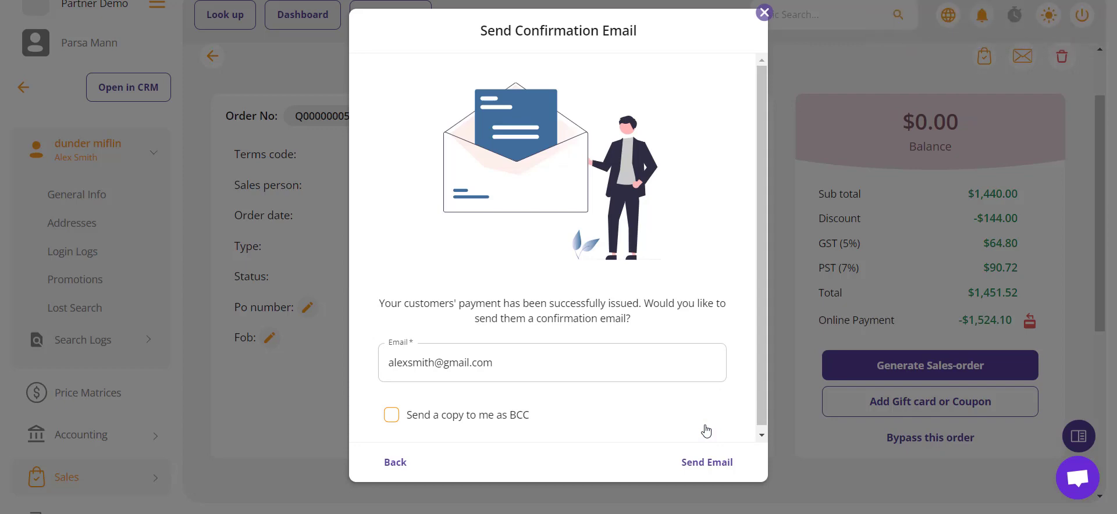
Step: Skip the confirmation email and delete the $1,524.10 online payment as a refund
{"action": "left_click", "coordinate": [434, 462]}
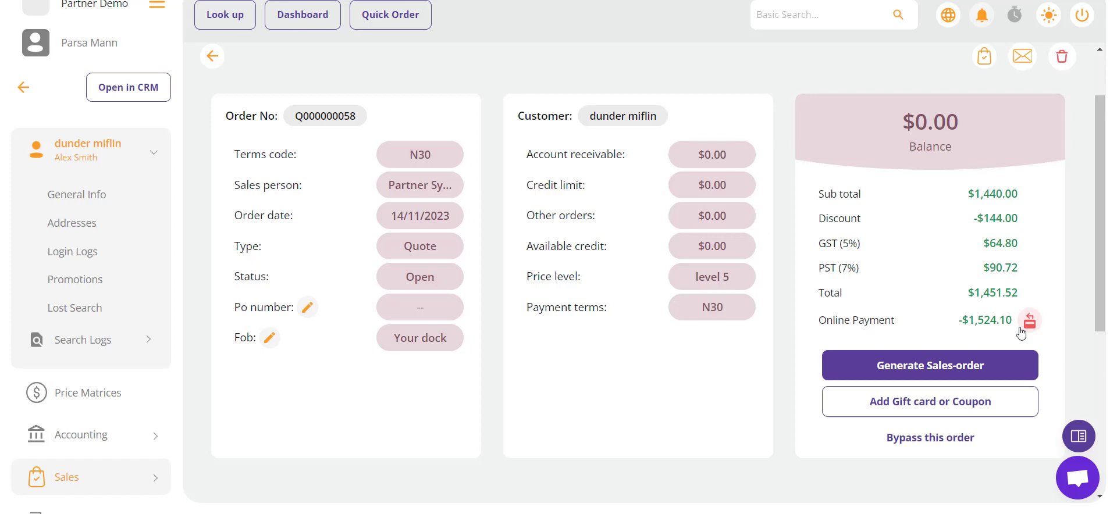
{"action": "left_click", "coordinate": [1021, 330]}
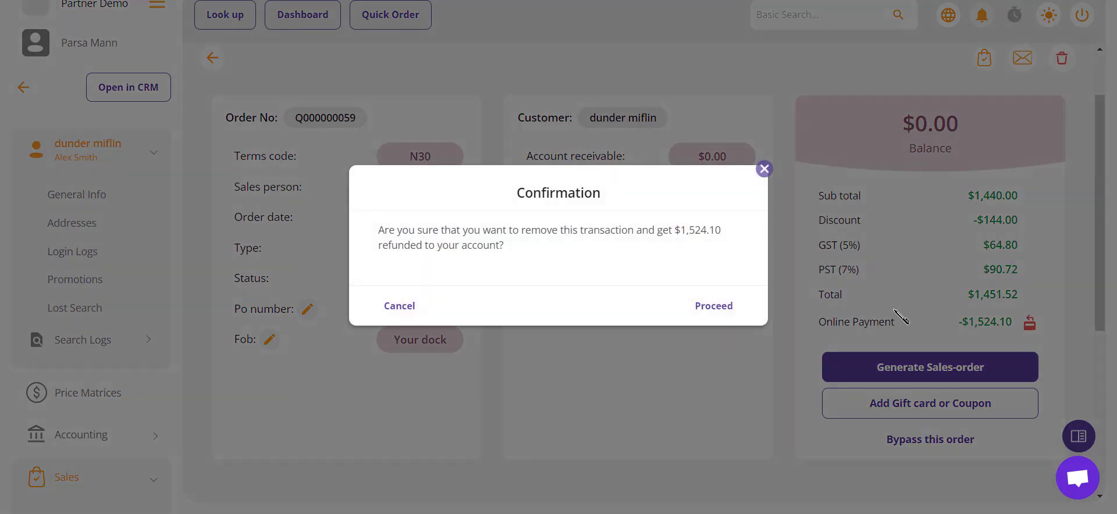
{"action": "left_click", "coordinate": [721, 307]}
{"action": "left_click", "coordinate": [721, 307]}
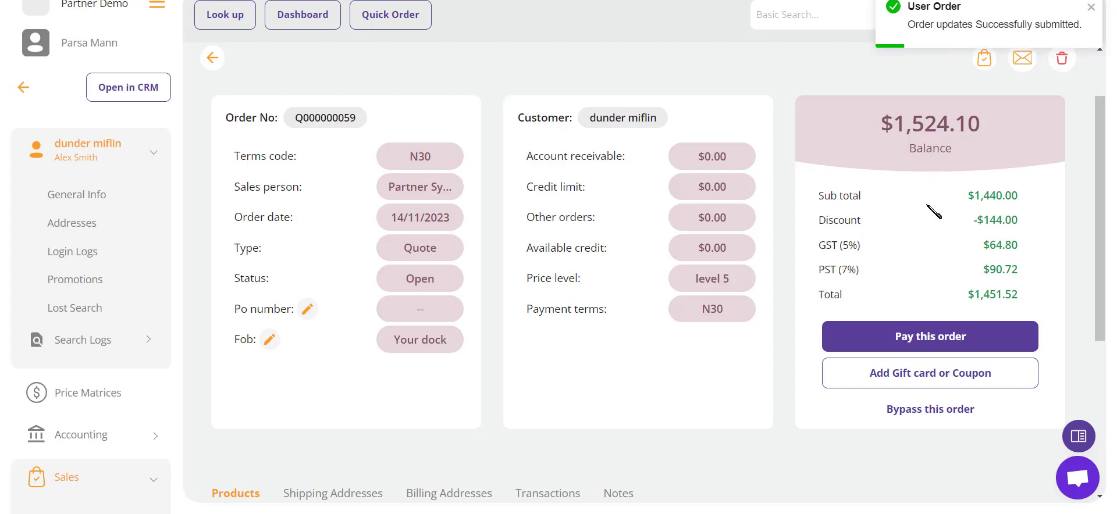
Step: Pay the full $1,524.10 by Cheques and Cash Payments dated 14/11/2023, clearing the balance
{"action": "left_click", "coordinate": [886, 341]}
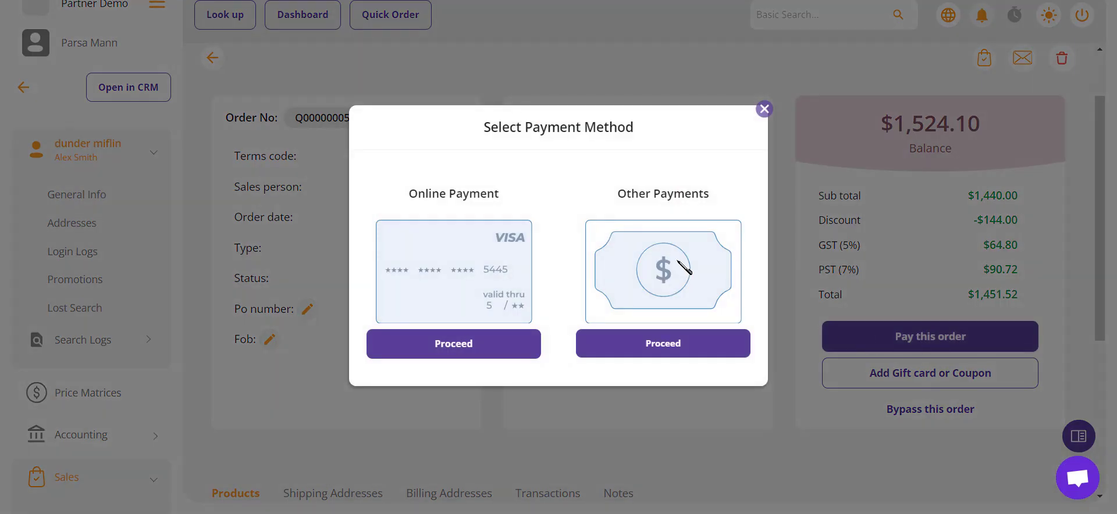
{"action": "left_click", "coordinate": [657, 342]}
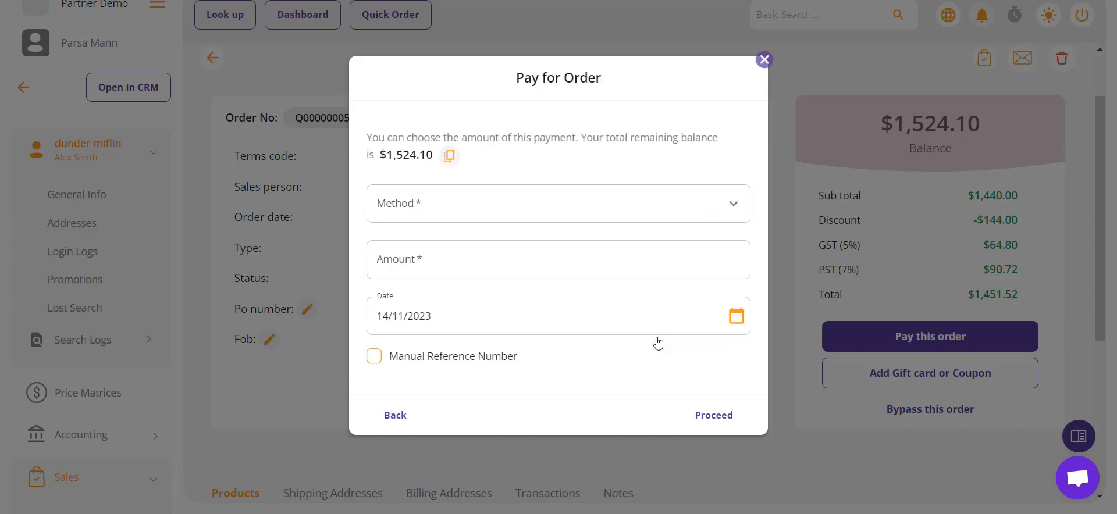
{"action": "left_click", "coordinate": [662, 213]}
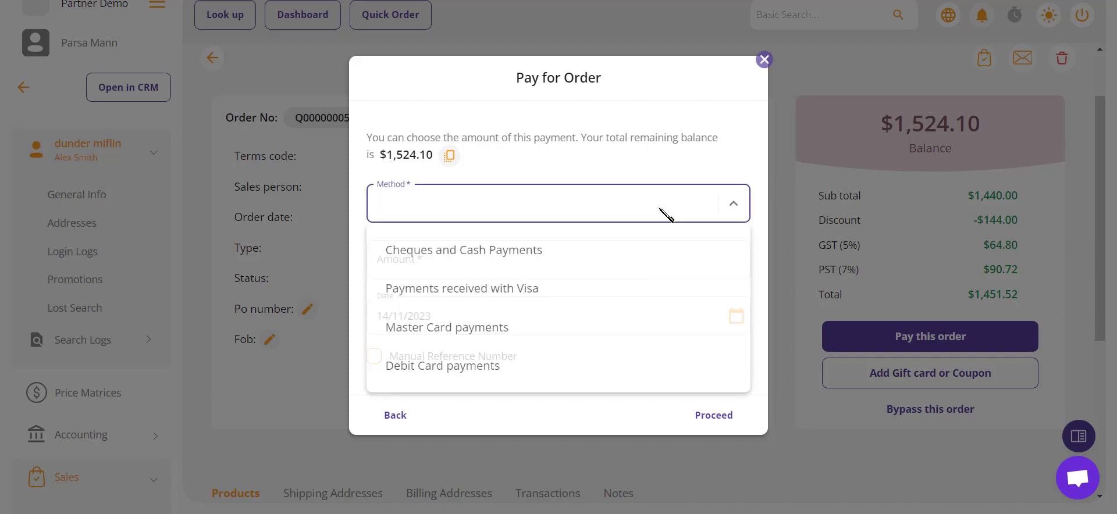
{"action": "left_click", "coordinate": [498, 256]}
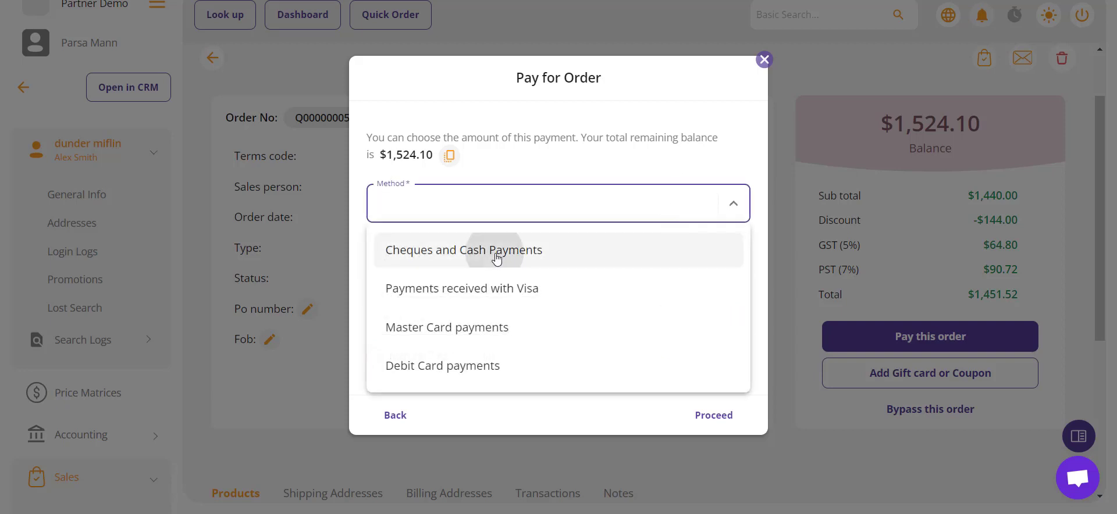
{"action": "left_click", "coordinate": [446, 158]}
{"action": "left_click", "coordinate": [447, 158]}
{"action": "left_click", "coordinate": [399, 272]}
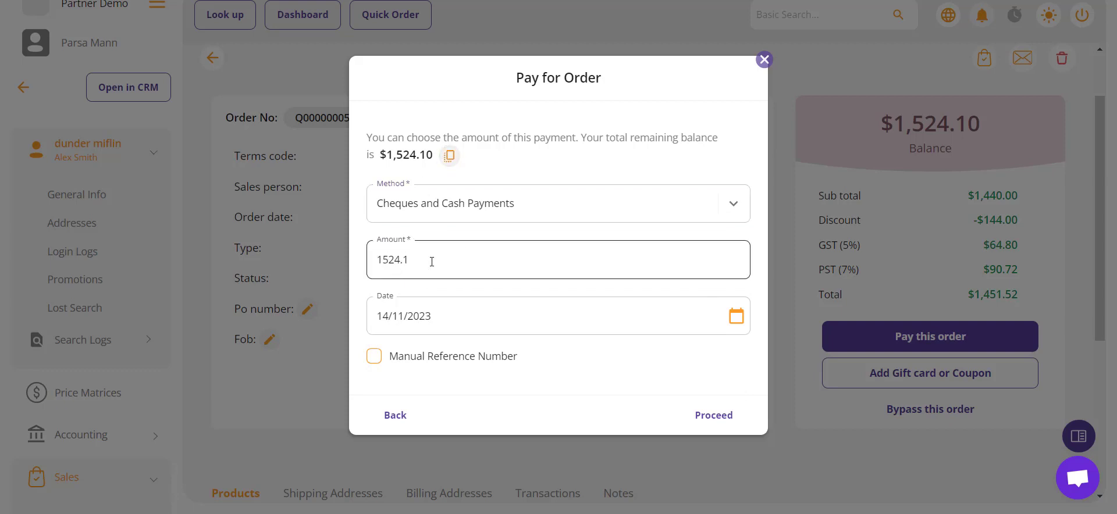
{"action": "left_click", "coordinate": [450, 316]}
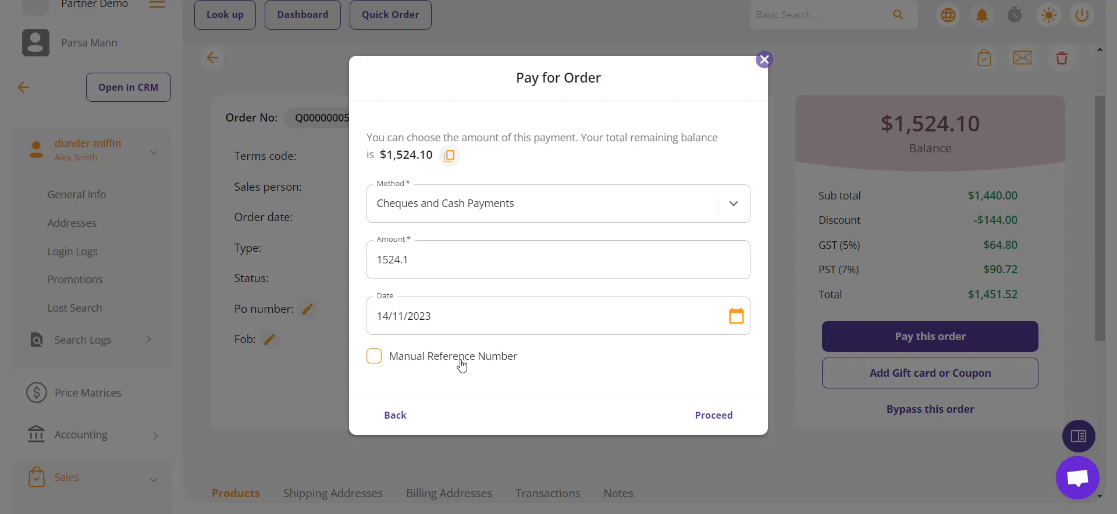
{"action": "left_click", "coordinate": [716, 423]}
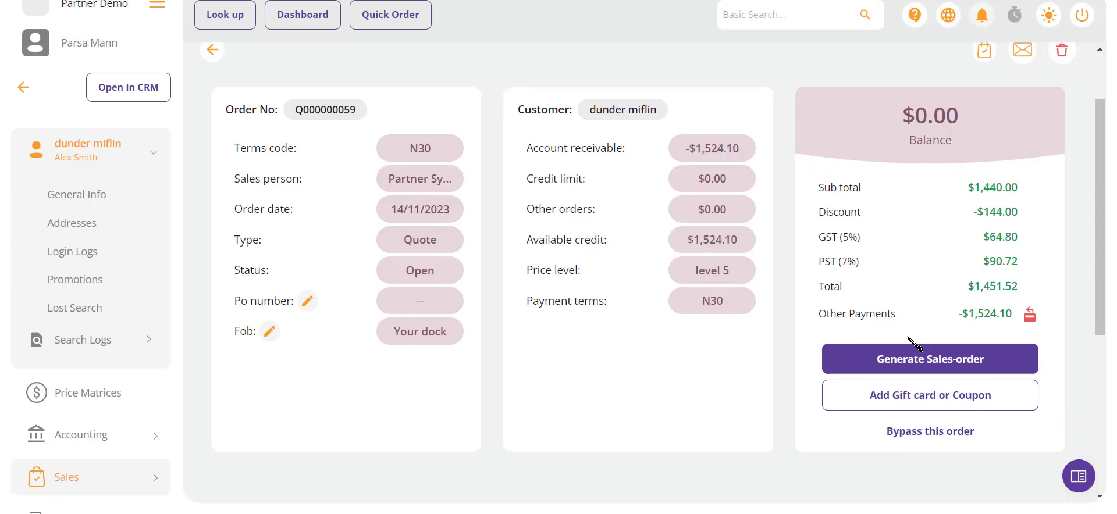
Step: Close the gift card list unused, then delete the $1,524.10 cheque-and-cash payment
{"action": "left_click", "coordinate": [906, 401]}
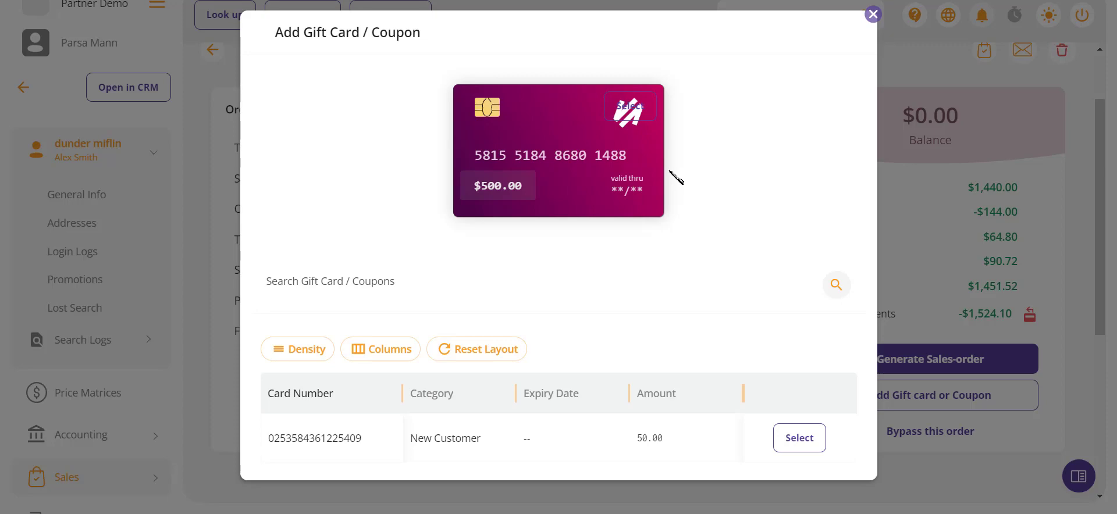
{"action": "left_click", "coordinate": [873, 14]}
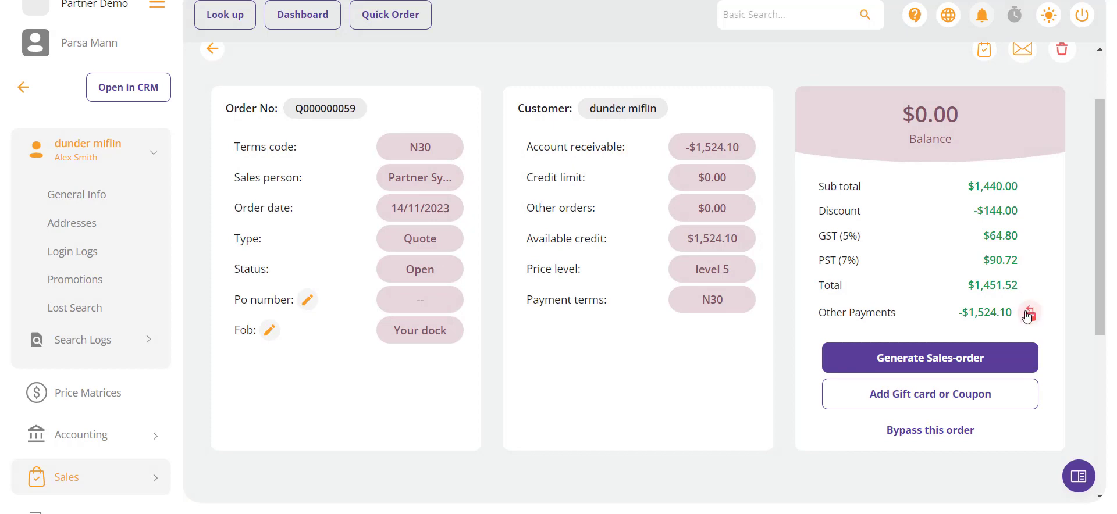
{"action": "left_click", "coordinate": [1029, 314]}
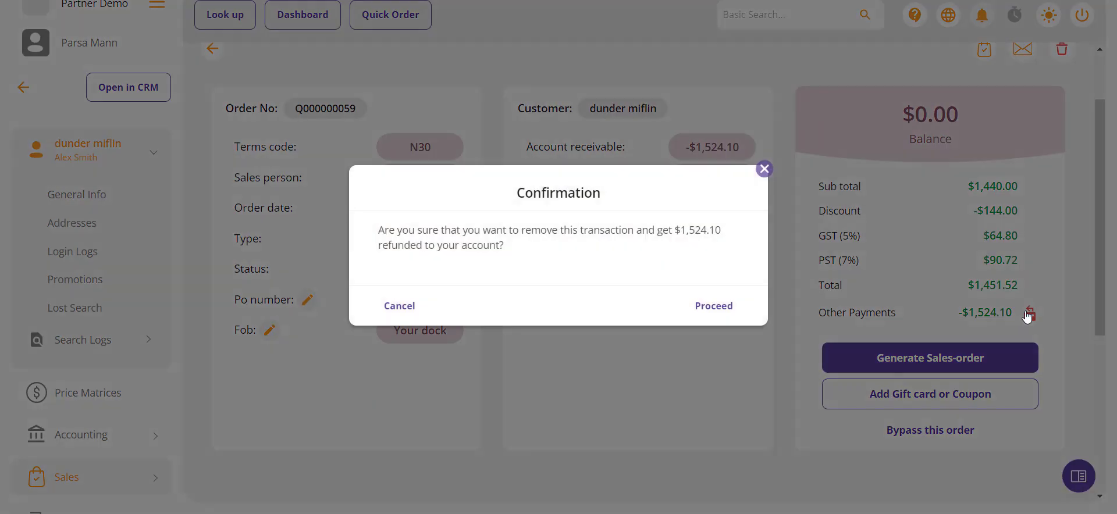
{"action": "left_click", "coordinate": [722, 320]}
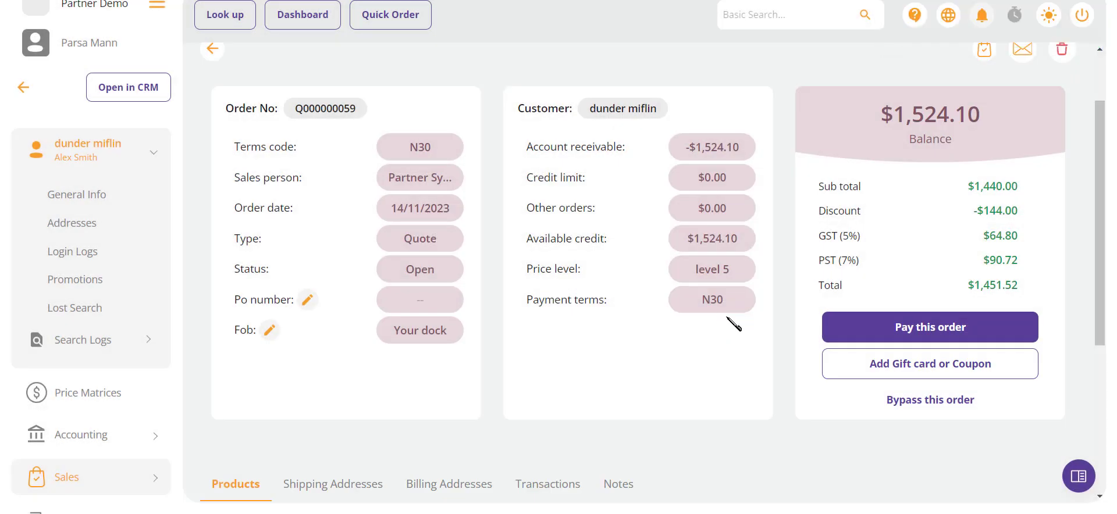
Step: Apply the $50.00 New Customer gift card GFTCD050, dropping the quote balance to $1,395.52
{"action": "left_click", "coordinate": [943, 378]}
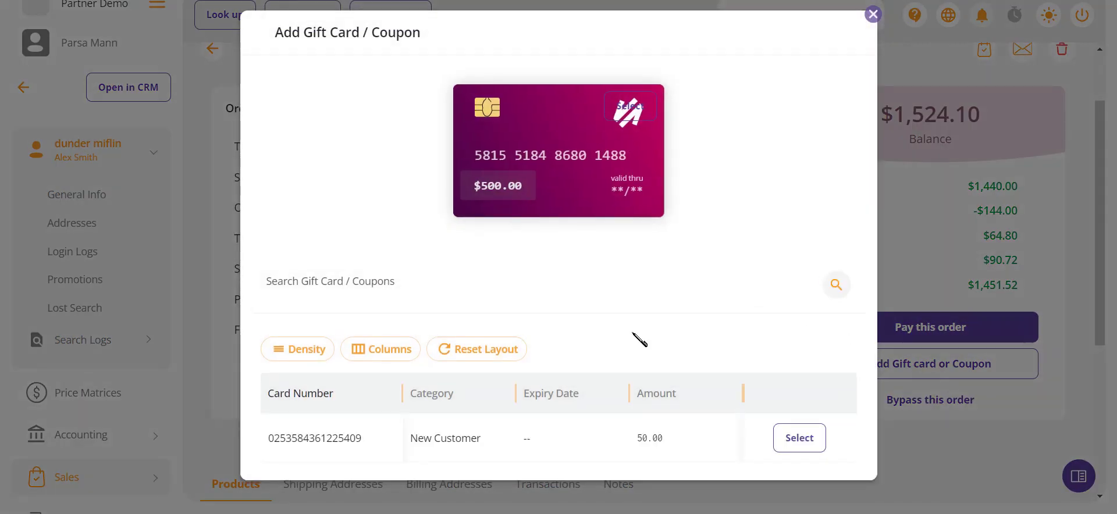
{"action": "left_click", "coordinate": [801, 448]}
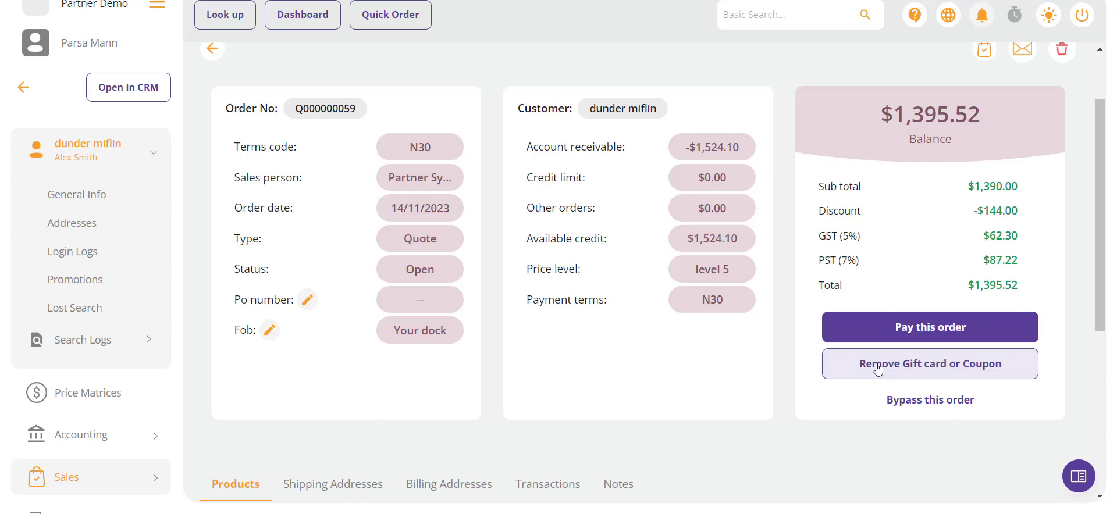
{"action": "scroll", "coordinate": [760, 375], "scroll_direction": "down", "scroll_amount": 2}
{"action": "scroll", "coordinate": [764, 378], "scroll_direction": "down", "scroll_amount": 4}
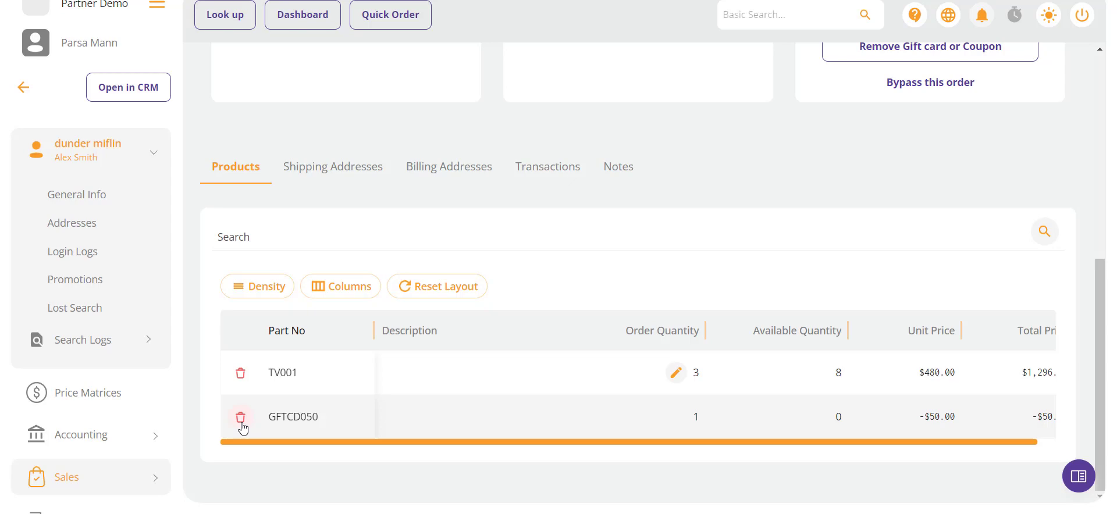
{"action": "scroll", "coordinate": [517, 242], "scroll_direction": "up", "scroll_amount": 7}
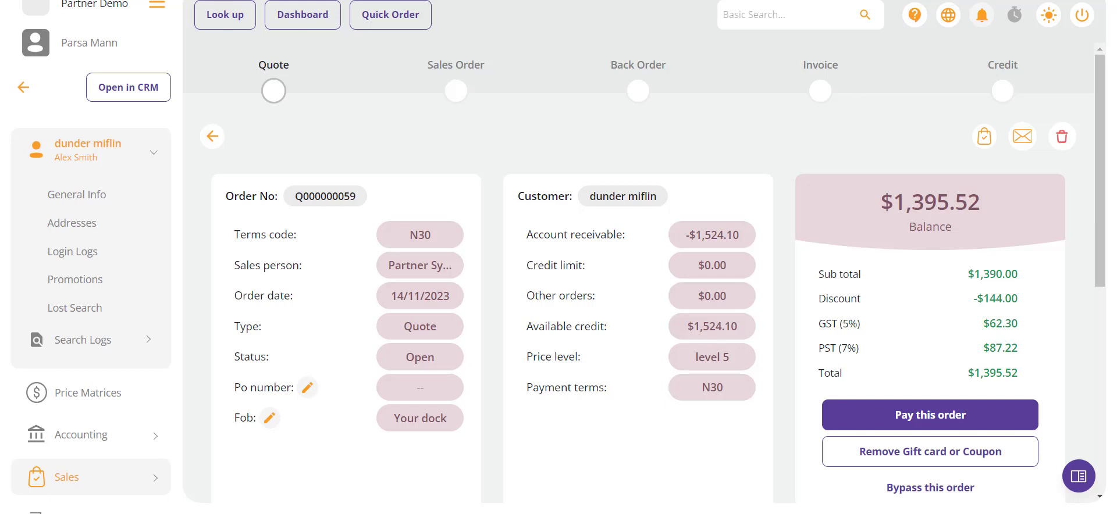
{"action": "scroll", "coordinate": [1004, 70], "scroll_direction": "down", "scroll_amount": 3}
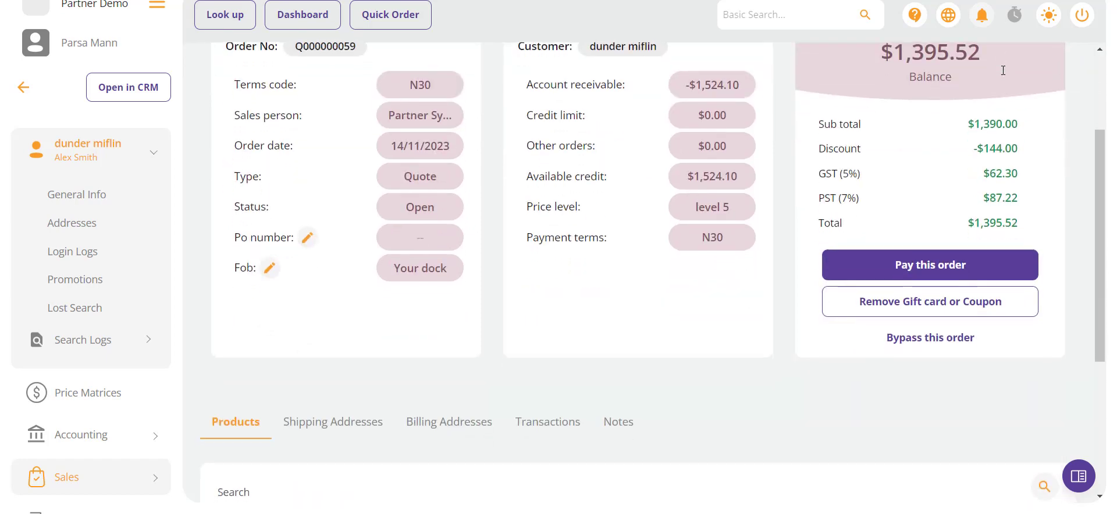
Step: Bypass payment on Q000000059, selecting Credit Debt from the Reason list, and submit it
{"action": "left_click", "coordinate": [931, 339]}
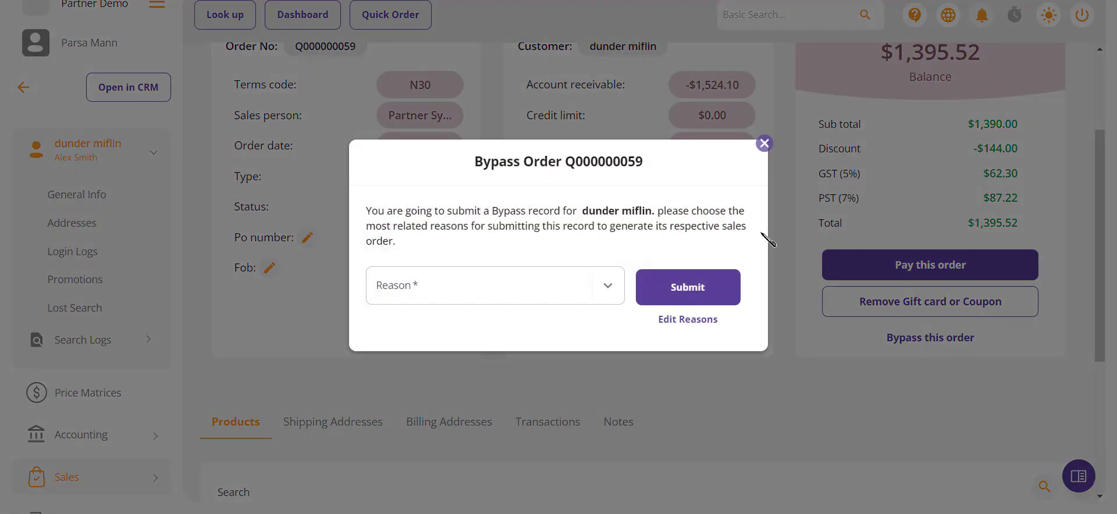
{"action": "left_click", "coordinate": [522, 277]}
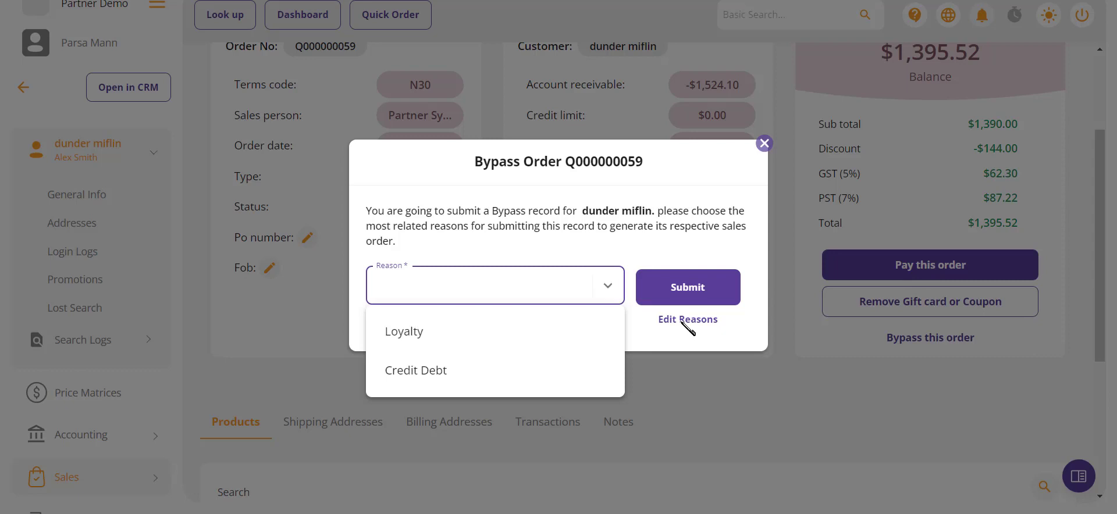
{"action": "left_click", "coordinate": [686, 324]}
{"action": "left_click", "coordinate": [684, 324]}
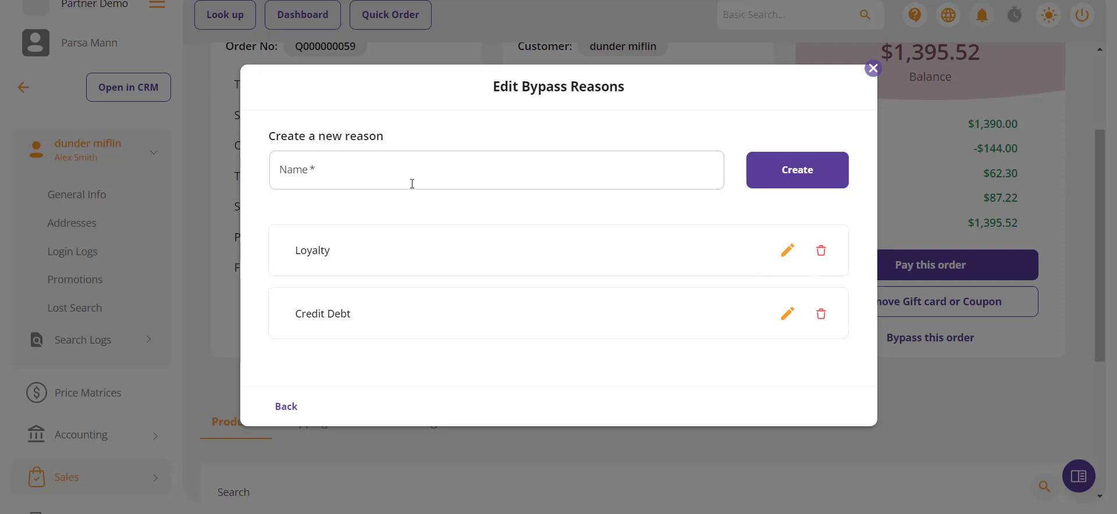
{"action": "left_click", "coordinate": [285, 415]}
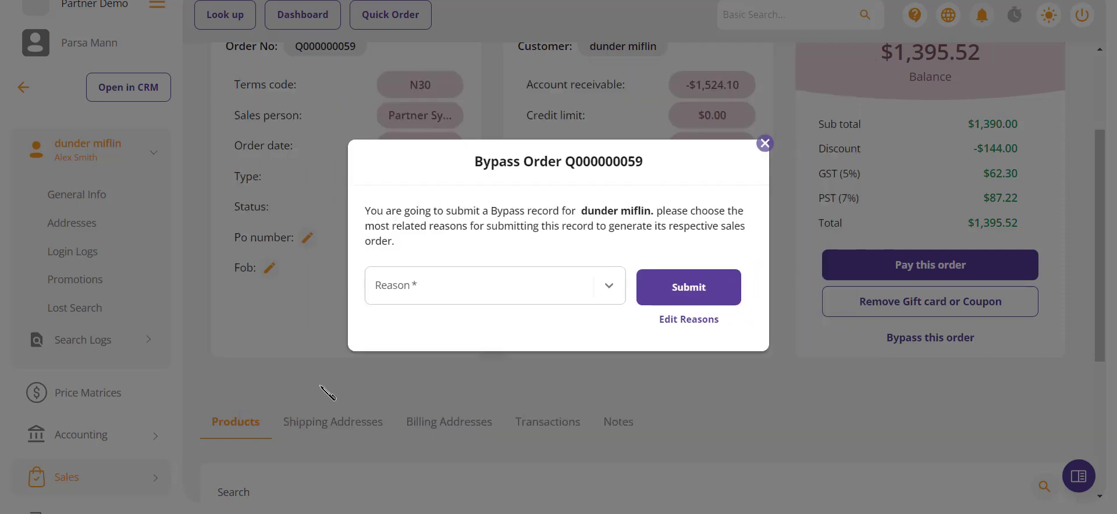
{"action": "left_click", "coordinate": [424, 299]}
{"action": "left_click", "coordinate": [430, 372]}
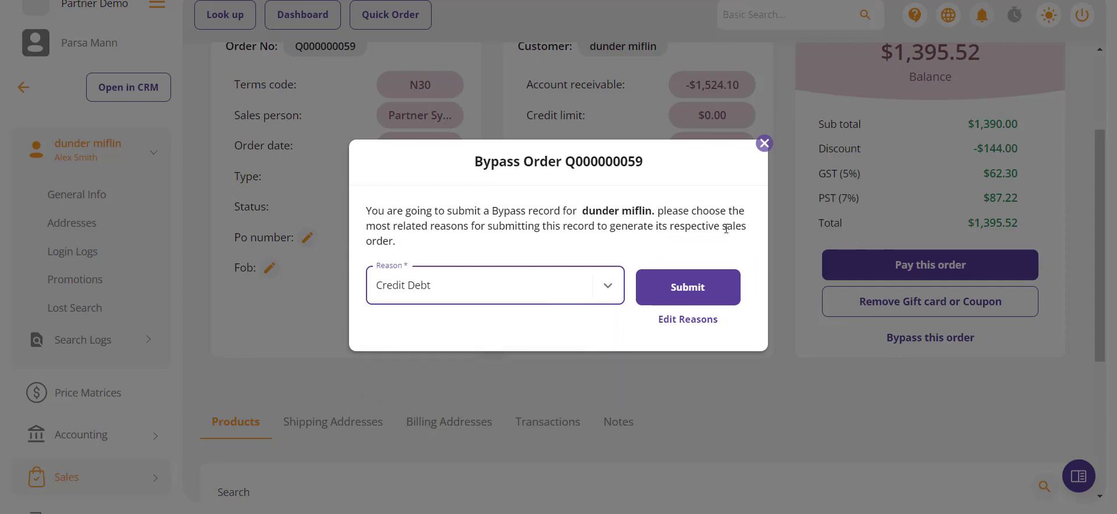
{"action": "left_click", "coordinate": [698, 291]}
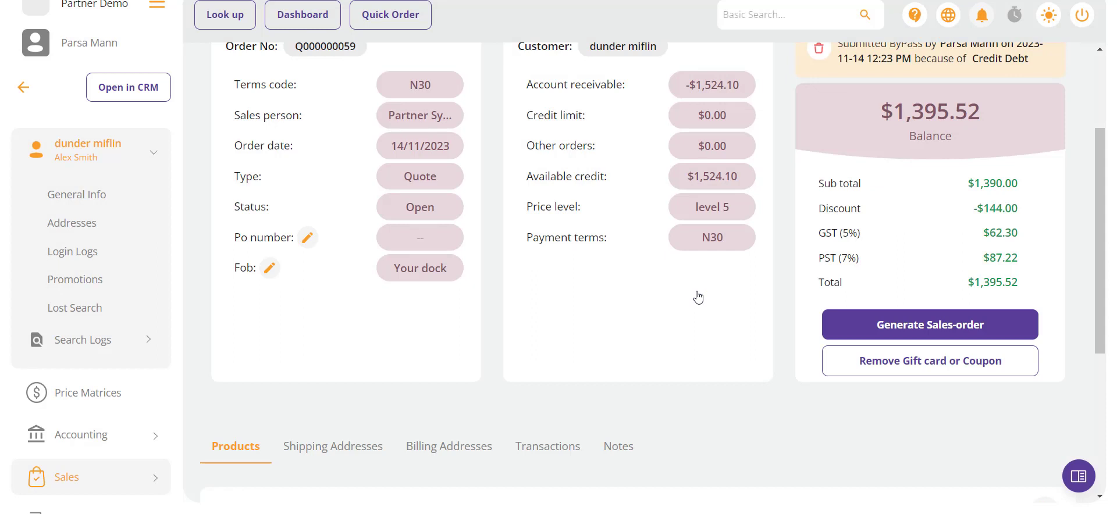
Step: Generate a sales order from Q000000059 (balance -$56.00) and return to the Main Dashboard
{"action": "scroll", "coordinate": [698, 298], "scroll_direction": "up", "scroll_amount": 2}
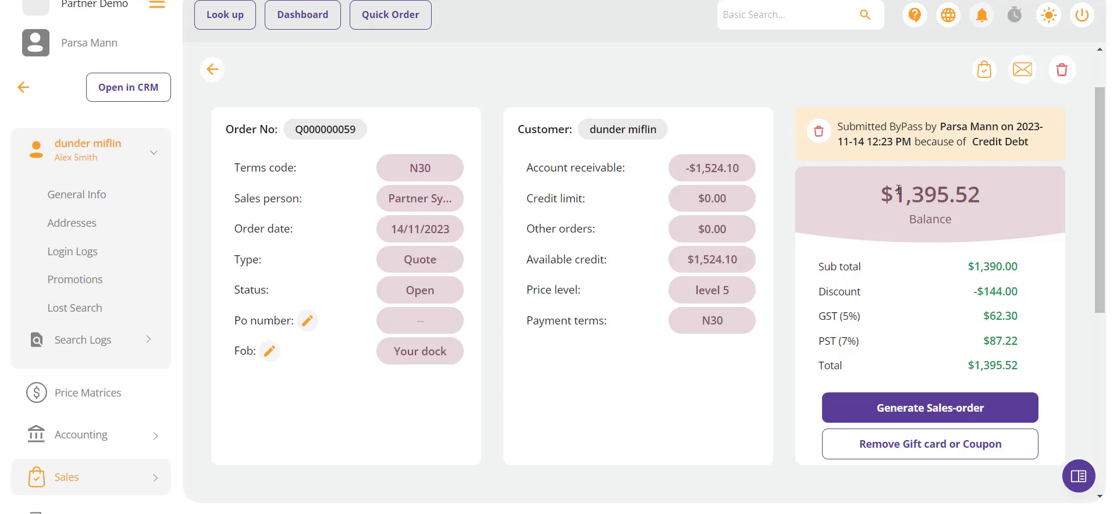
{"action": "scroll", "coordinate": [899, 190], "scroll_direction": "down", "scroll_amount": 1}
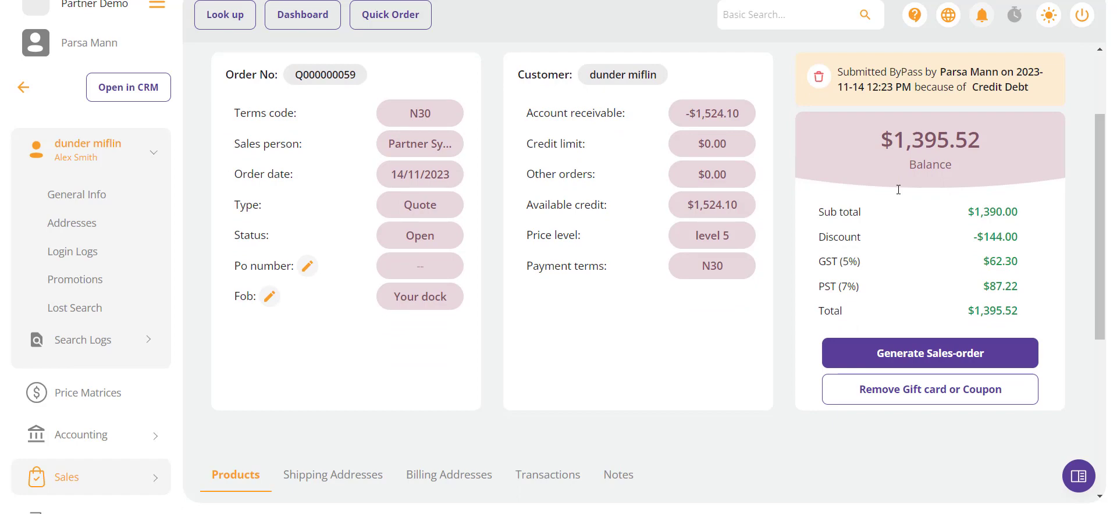
{"action": "left_click", "coordinate": [903, 330]}
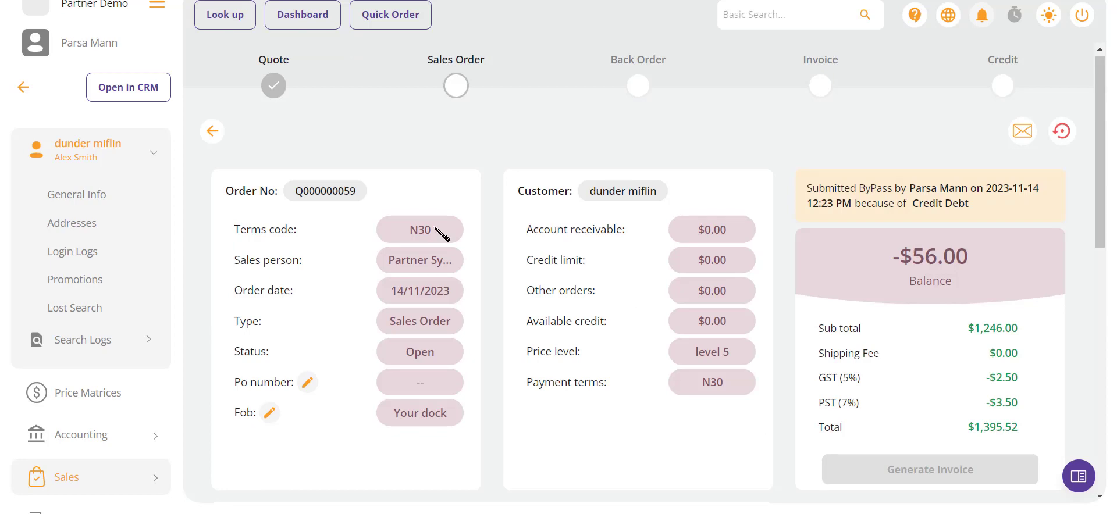
{"action": "left_click", "coordinate": [284, 14]}
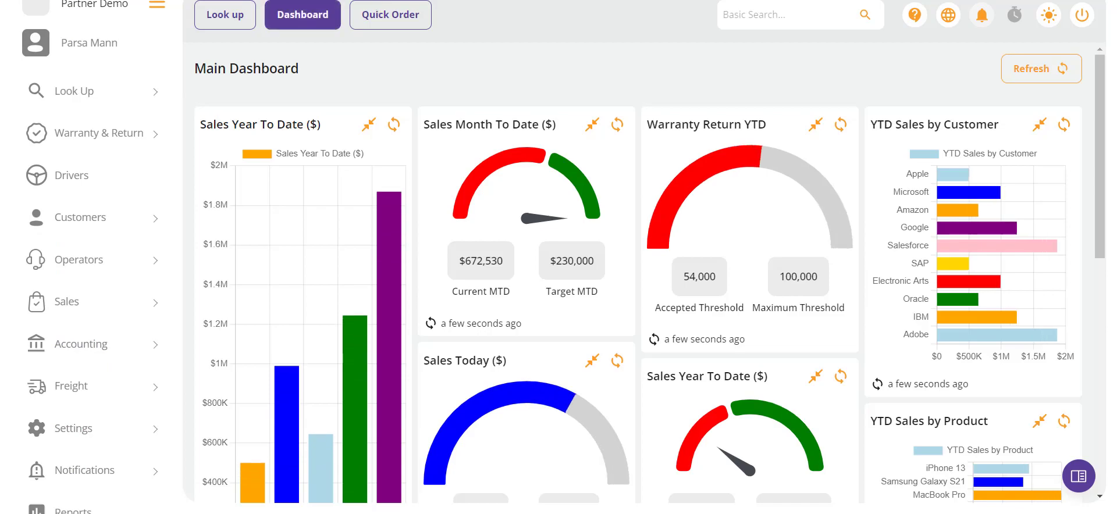